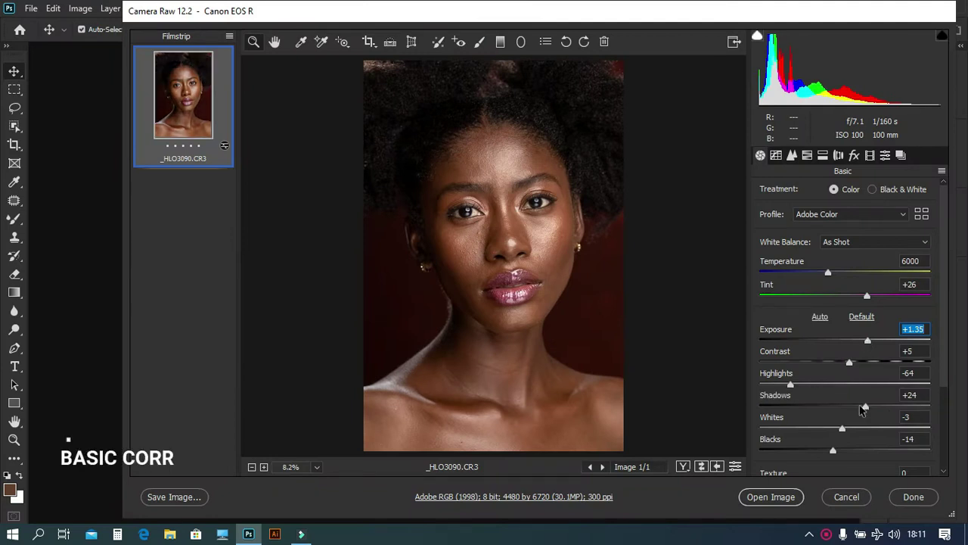
Set Whites -21, Exposure +1.00, Highlights -67 and Shadows +19, then open the image in Photoshop.
drag(842, 428, 819, 429)
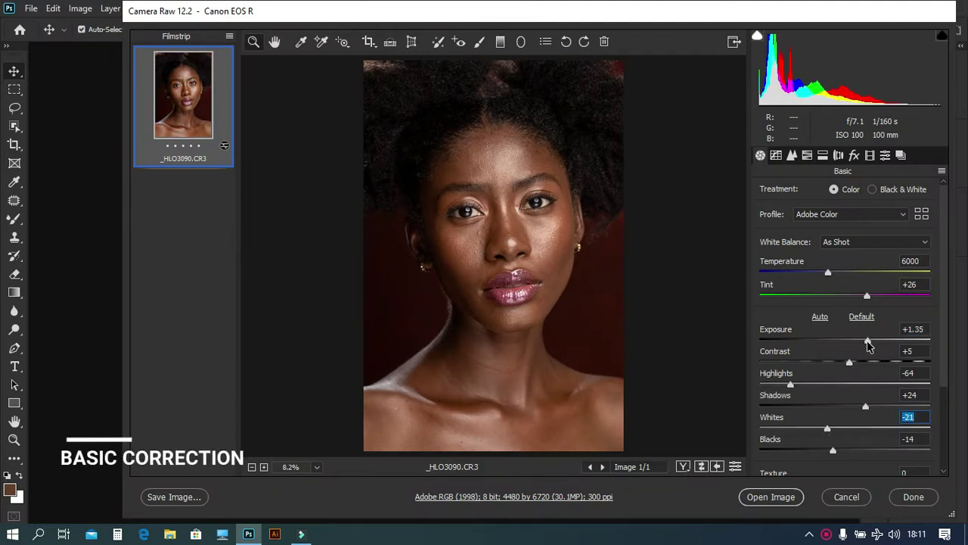
drag(861, 342, 858, 342)
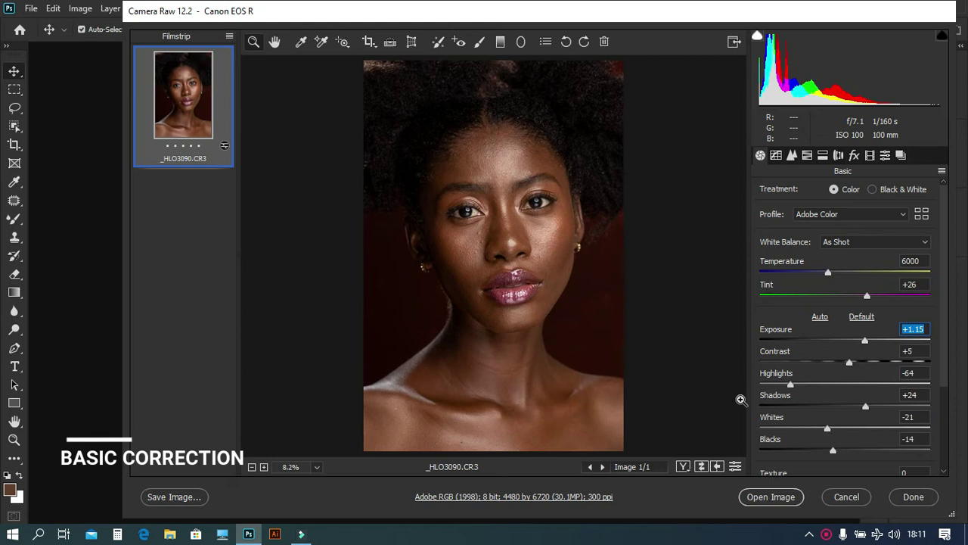
scroll(860, 418, down, 1)
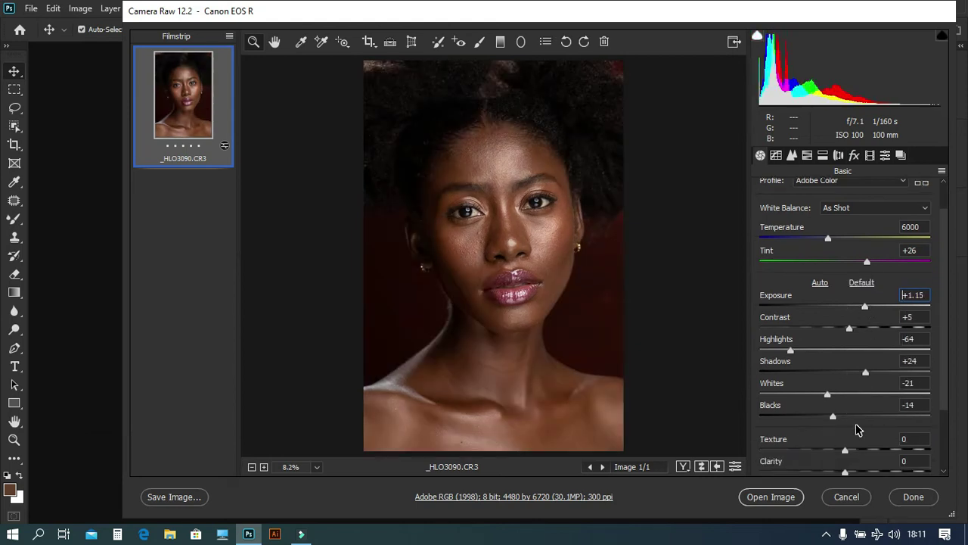
drag(870, 371, 865, 374)
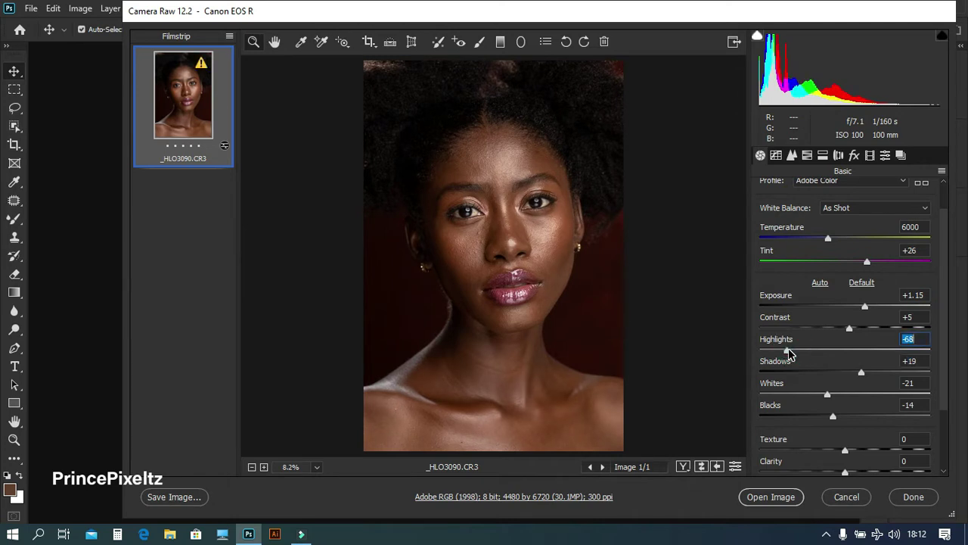
drag(864, 309, 862, 310)
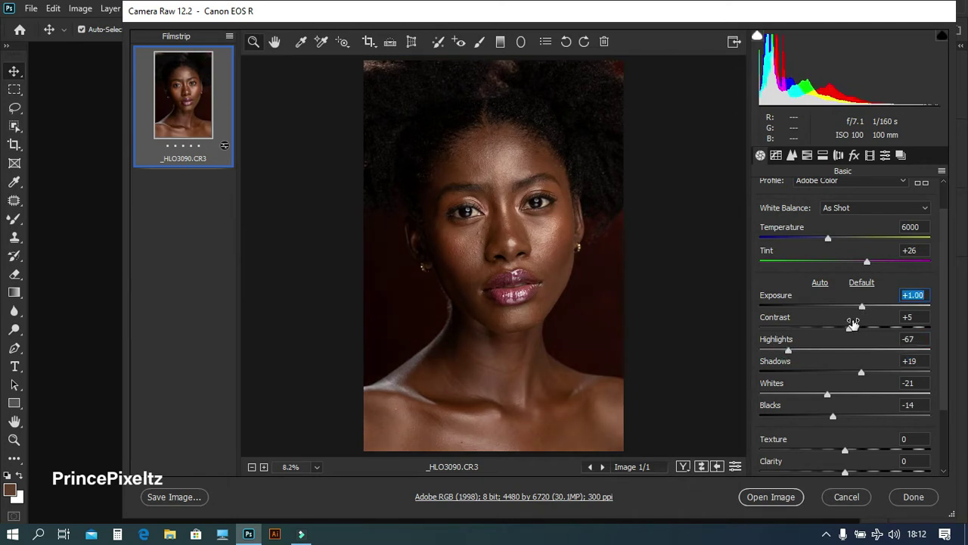
key(Return)
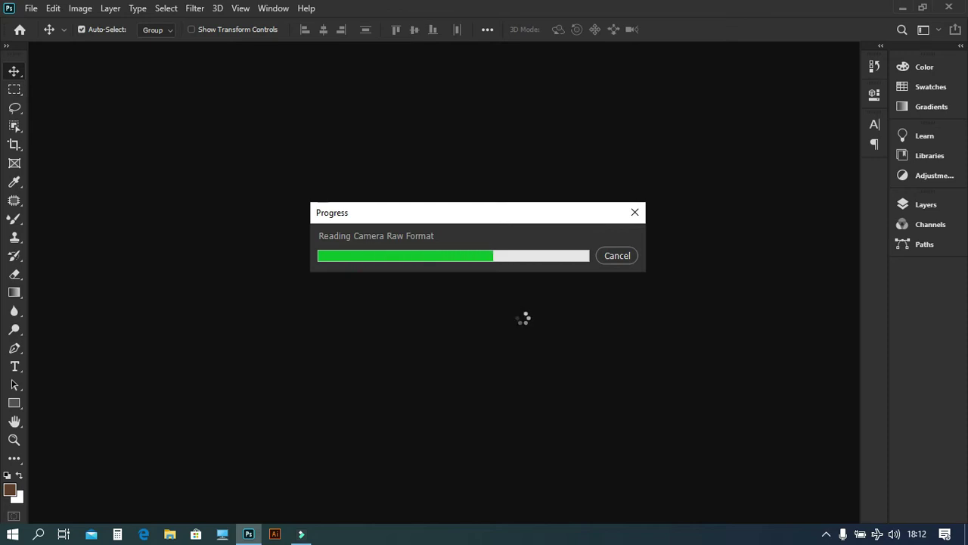
Switch to the Photography workspace and duplicate the Background layer.
click(923, 30)
click(877, 93)
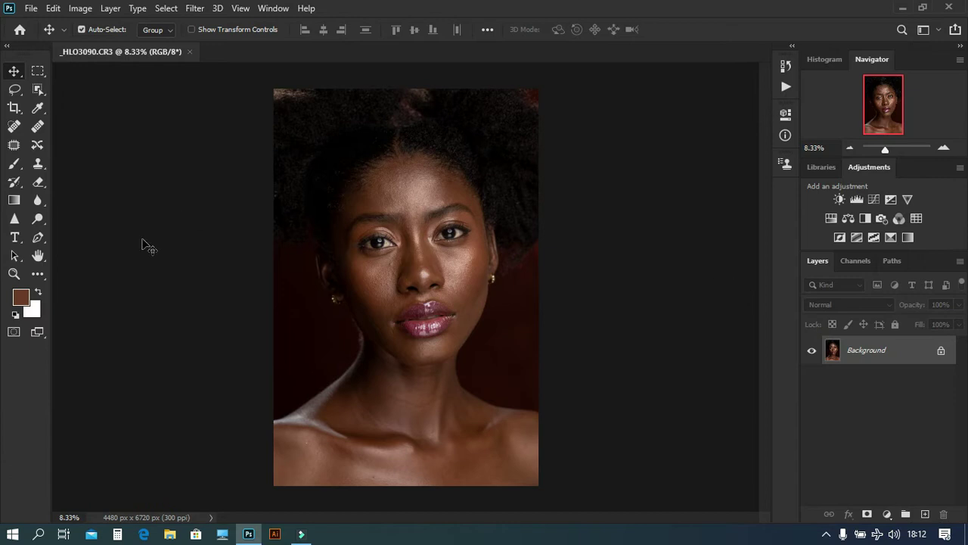
key(ctrl+j)
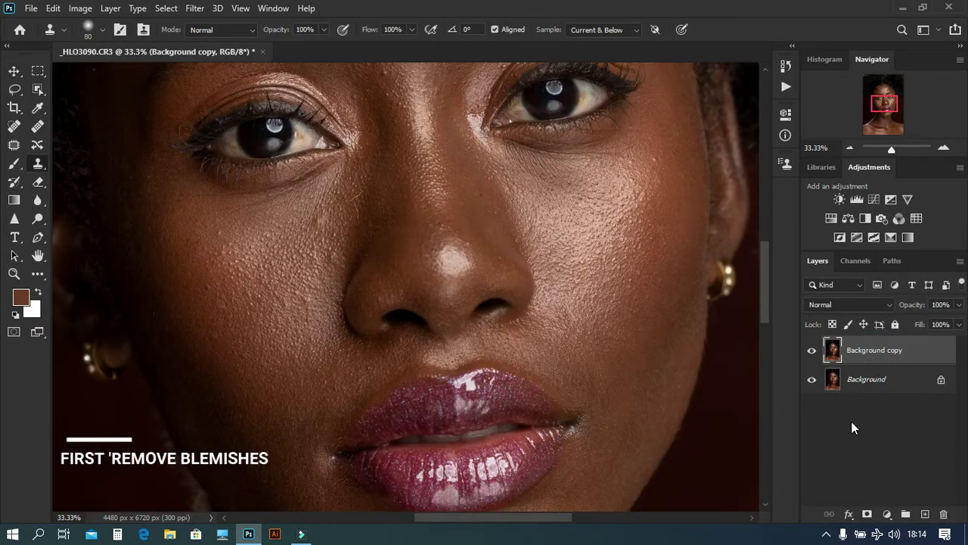
Patch out the blemishes under the eye and beside the nose.
click(16, 145)
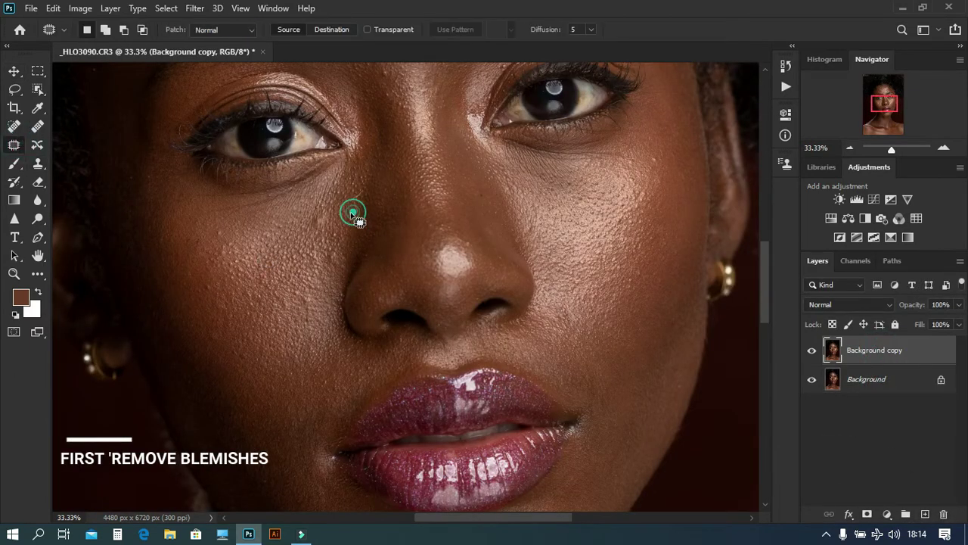
mouse_move(347, 213)
mouse_down()
mouse_move(365, 191)
mouse_move(373, 249)
mouse_up()
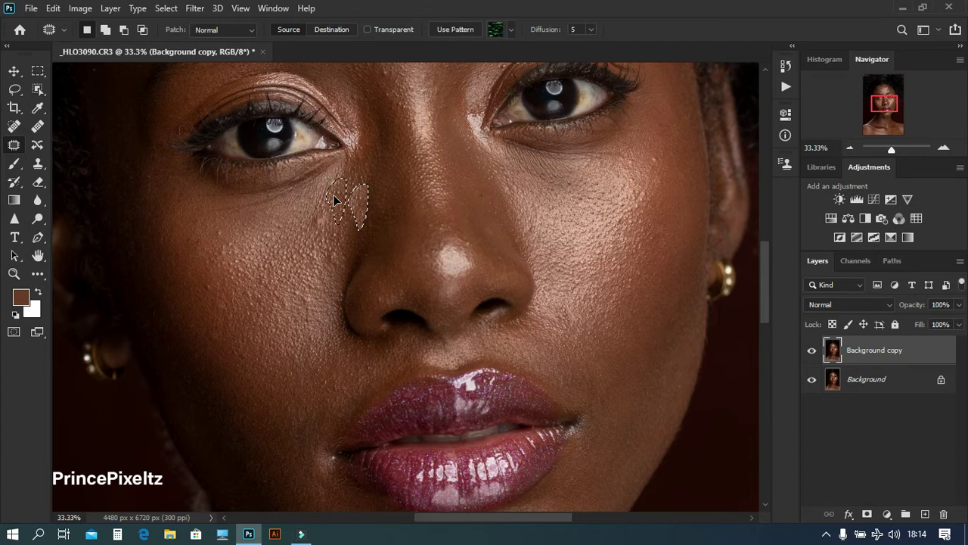
key(ctrl+d)
drag(326, 214, 320, 209)
drag(330, 265, 311, 314)
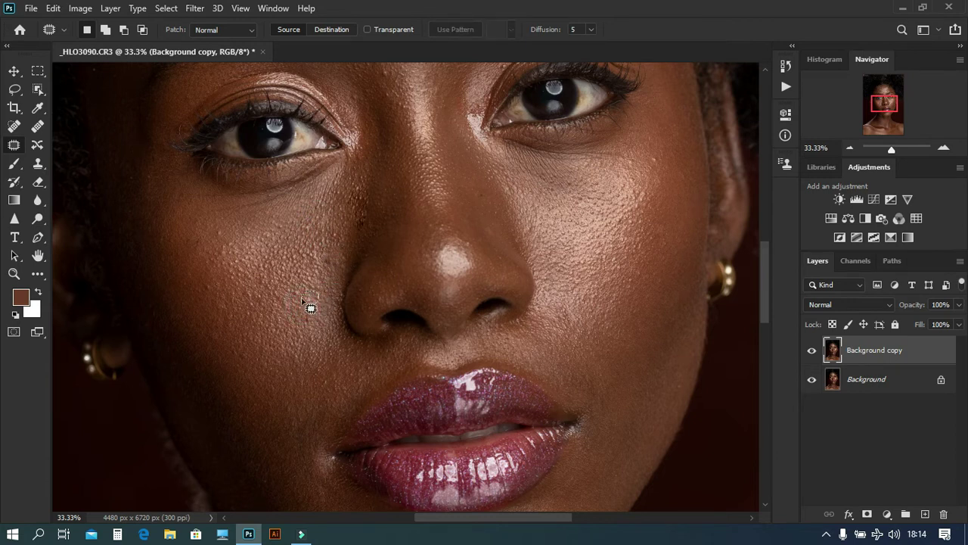
Patch the spots below the left eye, by the inner eye corner and above the right brow.
drag(400, 225, 410, 309)
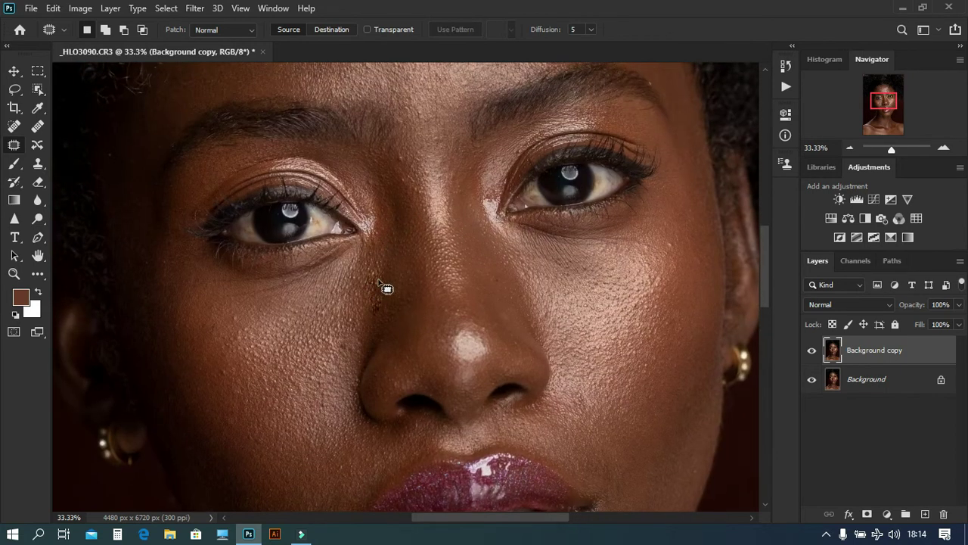
mouse_move(370, 276)
mouse_down()
mouse_move(370, 301)
mouse_move(389, 300)
mouse_move(376, 273)
mouse_move(399, 266)
mouse_move(376, 307)
mouse_move(398, 288)
mouse_up()
key(ctrl+d)
key(ctrl+d)
key(ctrl+d)
scroll(406, 250, up, 4)
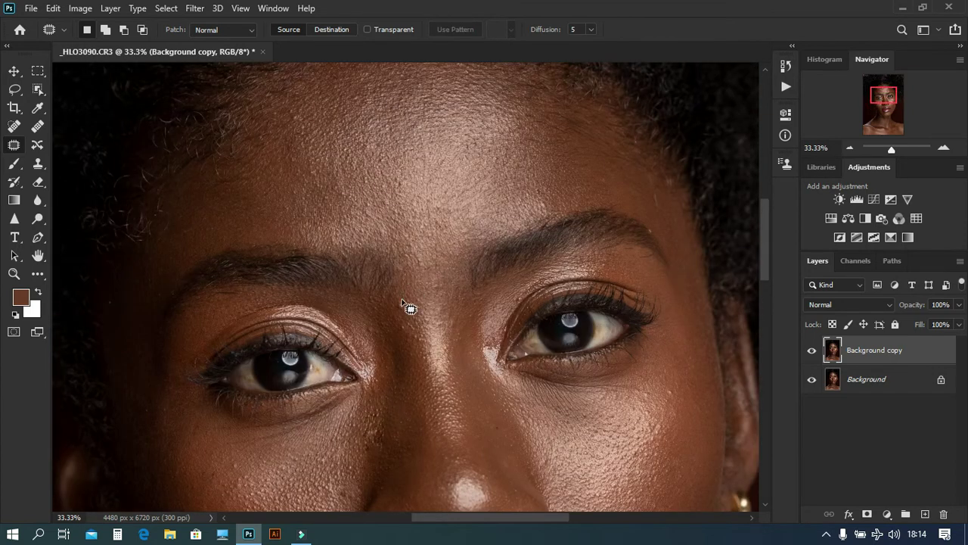
mouse_move(404, 320)
mouse_down()
mouse_move(376, 322)
mouse_move(405, 308)
mouse_move(412, 350)
mouse_up()
key(ctrl+d)
key(ctrl+d)
drag(569, 223, 565, 214)
key(ctrl+d)
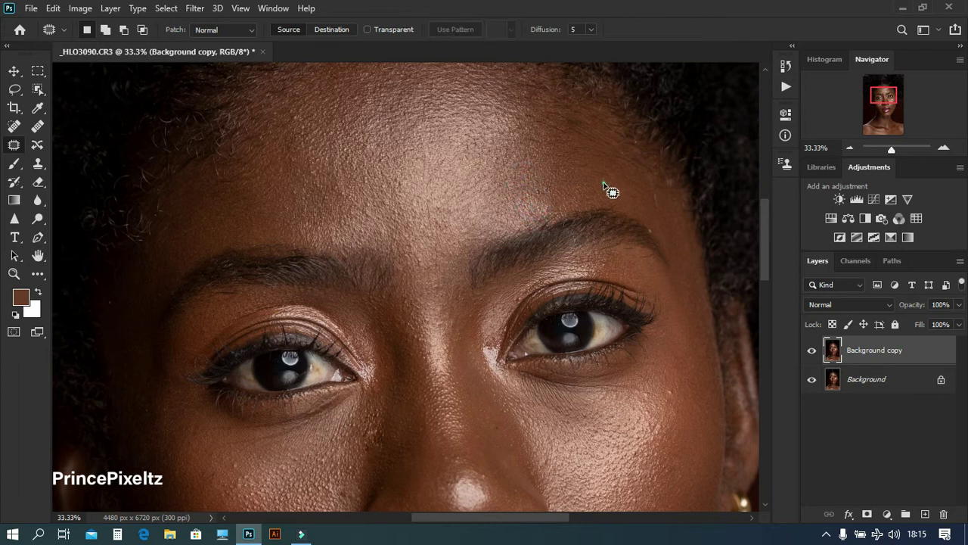
Patch a blemish on the neck onto clean nearby skin.
click(655, 227)
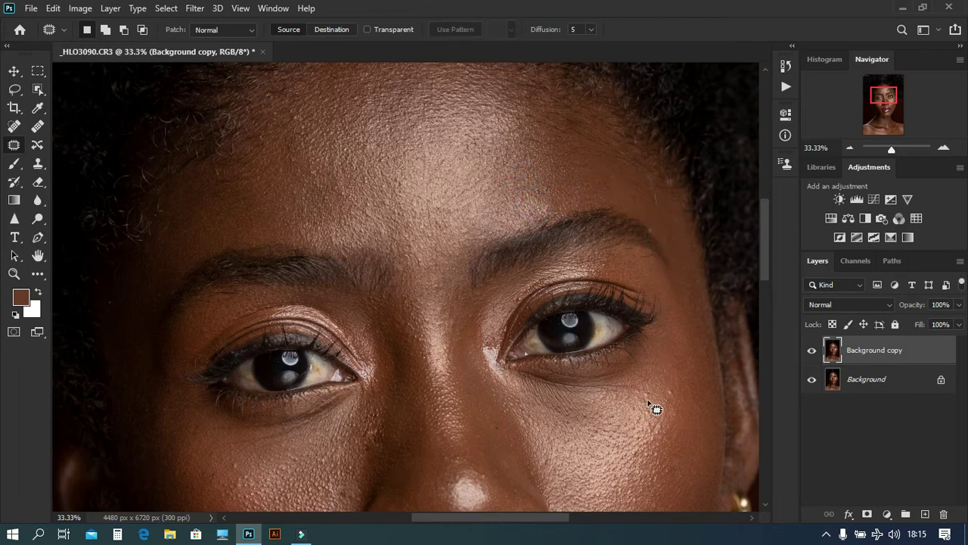
drag(647, 398, 679, 404)
mouse_move(443, 201)
mouse_down()
mouse_move(481, 346)
mouse_move(396, 309)
mouse_move(416, 300)
mouse_move(546, 335)
mouse_move(547, 281)
mouse_move(526, 246)
mouse_move(465, 238)
mouse_move(542, 320)
mouse_move(529, 287)
mouse_move(410, 327)
mouse_up()
scroll(410, 327, down, 2)
scroll(353, 424, down, 3)
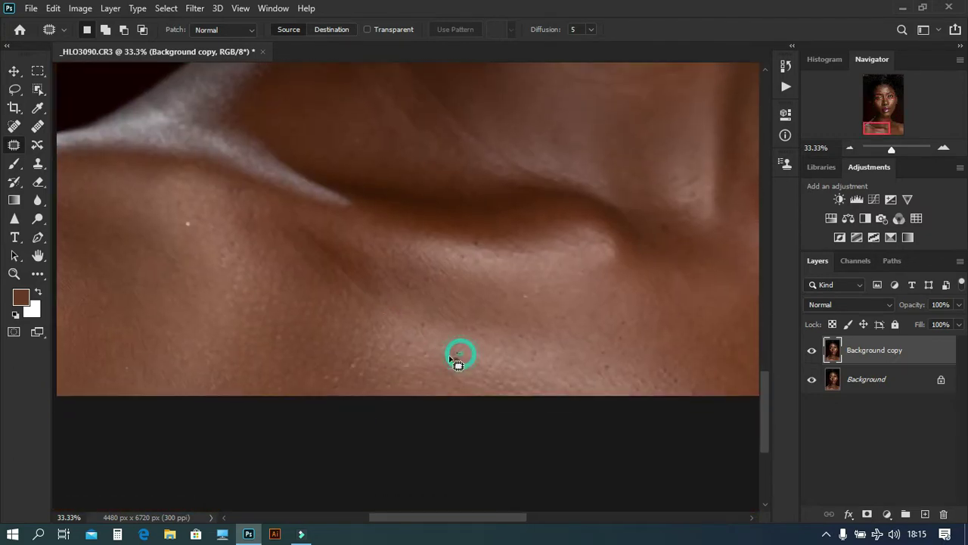
click(501, 352)
click(449, 326)
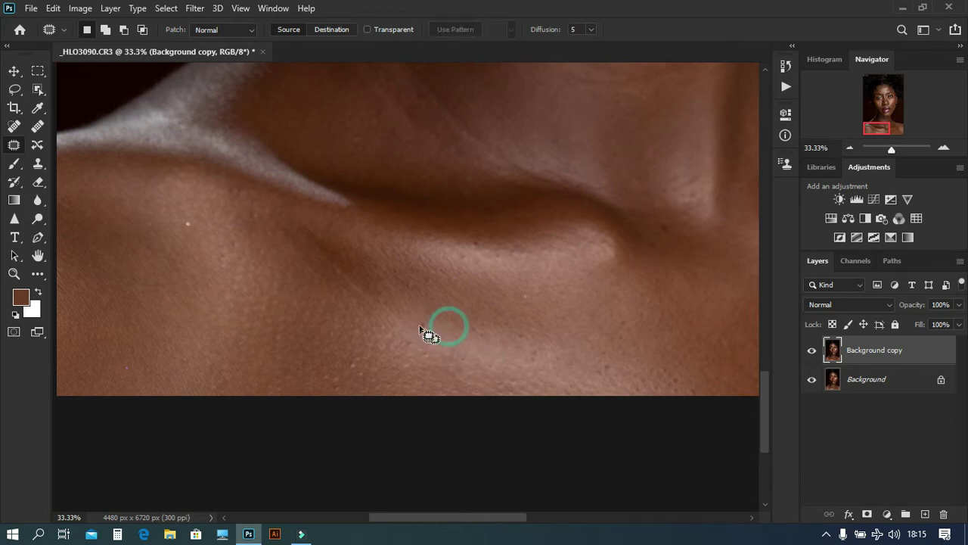
click(457, 343)
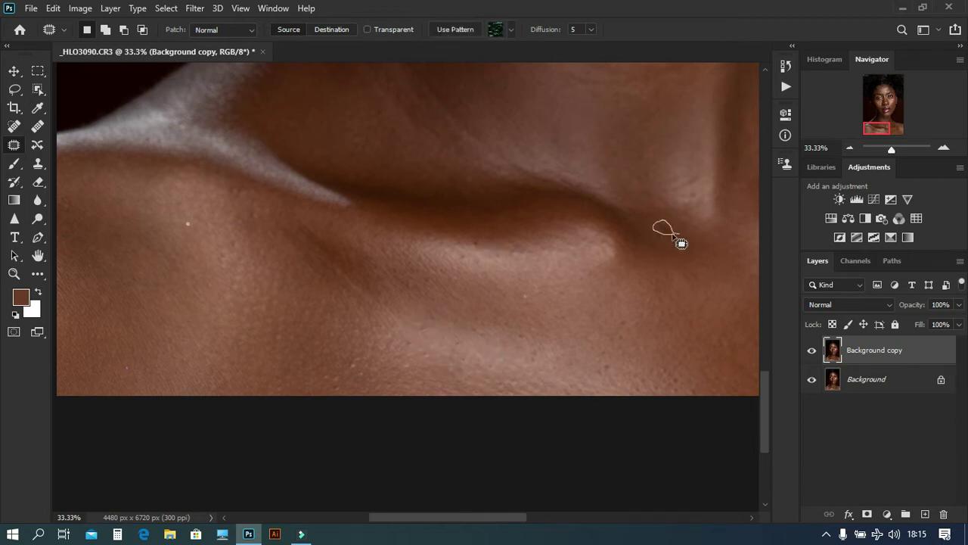
Patch the spot on the collarbone skin and clear the leftover selection.
click(669, 271)
mouse_move(182, 227)
mouse_down()
mouse_move(198, 230)
mouse_move(191, 226)
mouse_move(231, 196)
mouse_up()
key(ctrl+d)
scroll(464, 216, up, 3)
scroll(471, 209, right, 5)
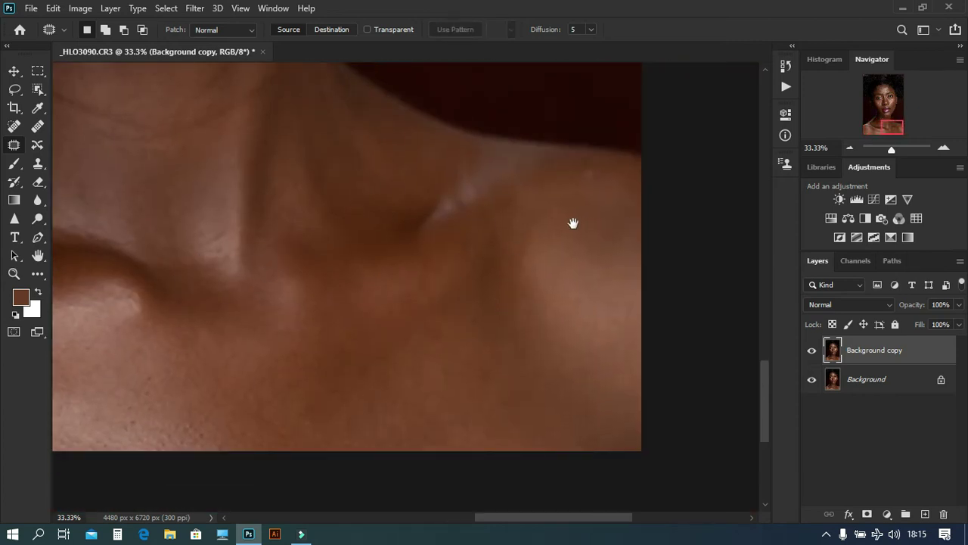
click(499, 326)
scroll(456, 361, up, 5)
scroll(456, 361, left, 2)
scroll(401, 235, up, 5)
scroll(484, 249, up, 2)
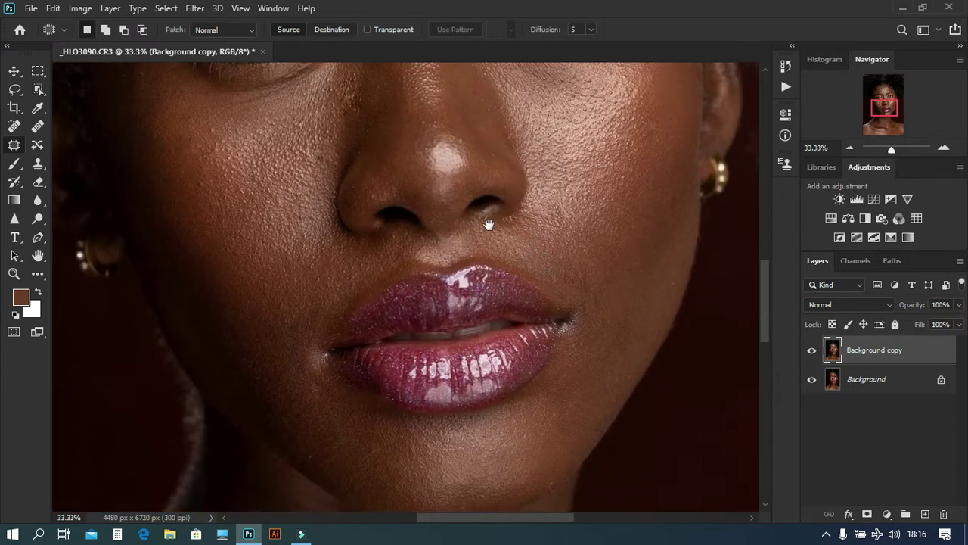
scroll(499, 317, down, 2)
scroll(462, 318, up, 5)
scroll(443, 225, up, 3)
scroll(491, 235, up, 3)
scroll(492, 234, left, 2)
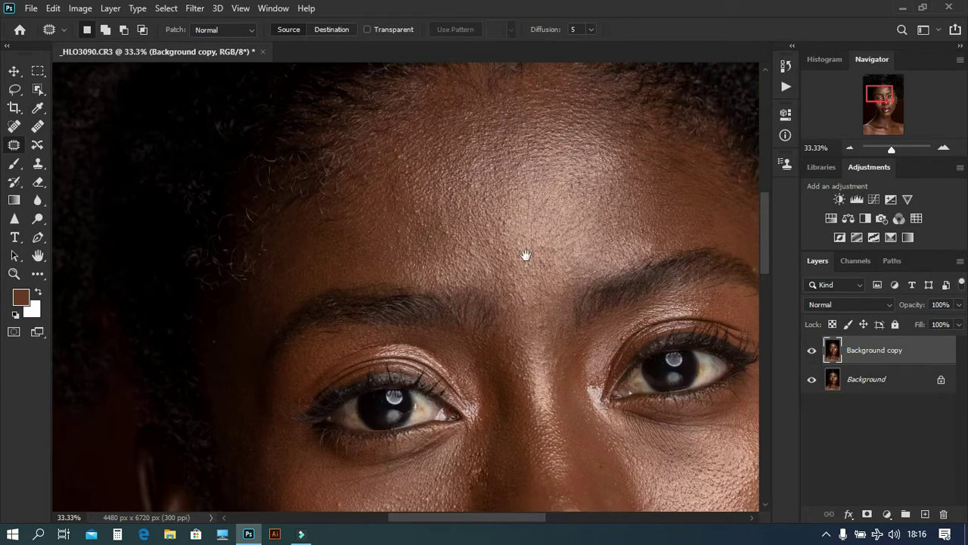
scroll(476, 265, down, 2)
scroll(439, 272, right, 3)
scroll(413, 325, up, 2)
scroll(415, 326, down, 2)
scroll(408, 302, down, 1)
scroll(406, 296, right, 2)
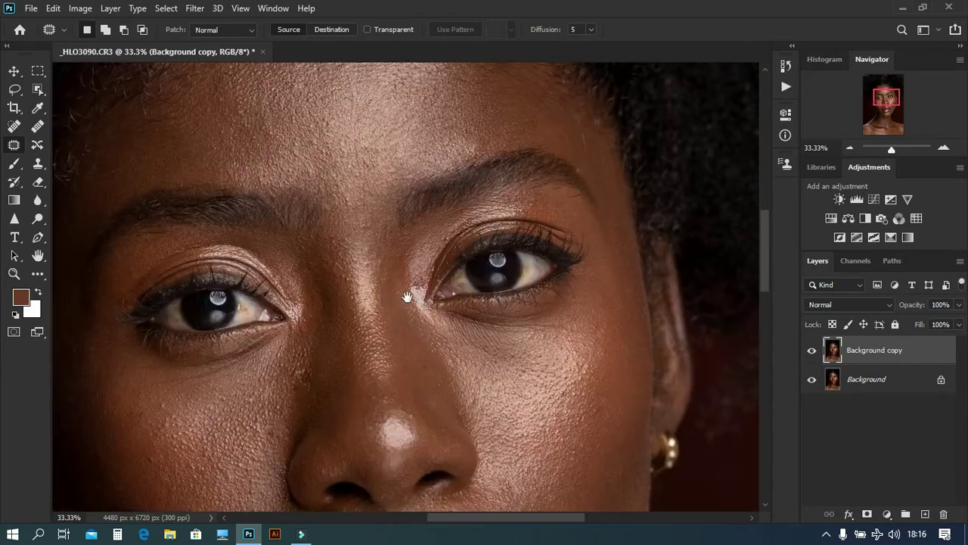
scroll(406, 296, down, 1)
scroll(454, 356, right, 1)
scroll(340, 353, down, 1)
scroll(404, 298, down, 1)
scroll(416, 300, left, 1)
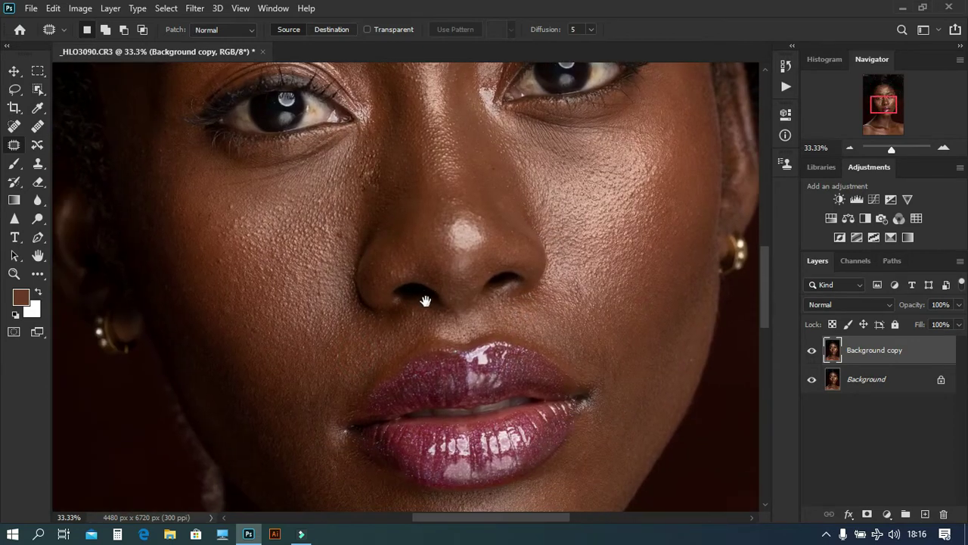
Run the Frequency Separation action from the PrinceGraphics v1.0 action set.
click(786, 87)
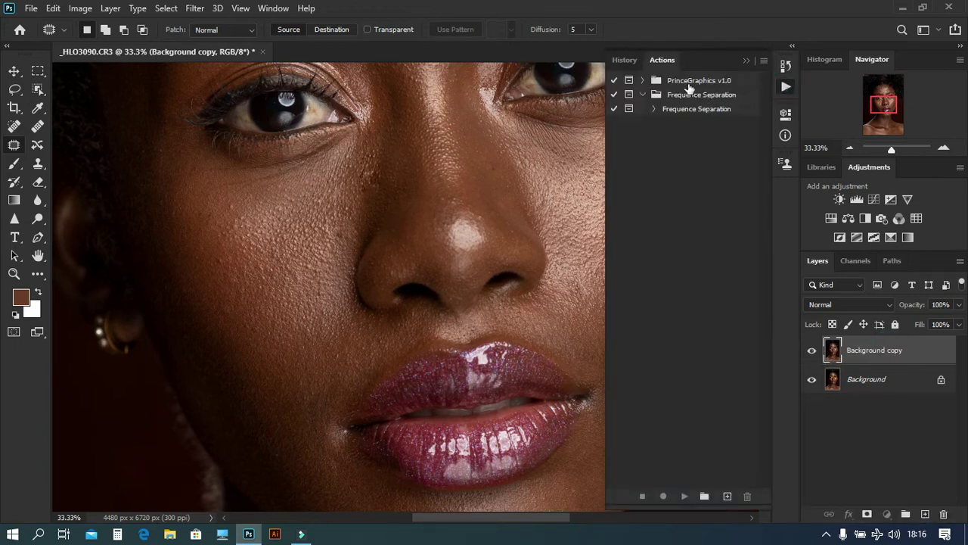
click(642, 95)
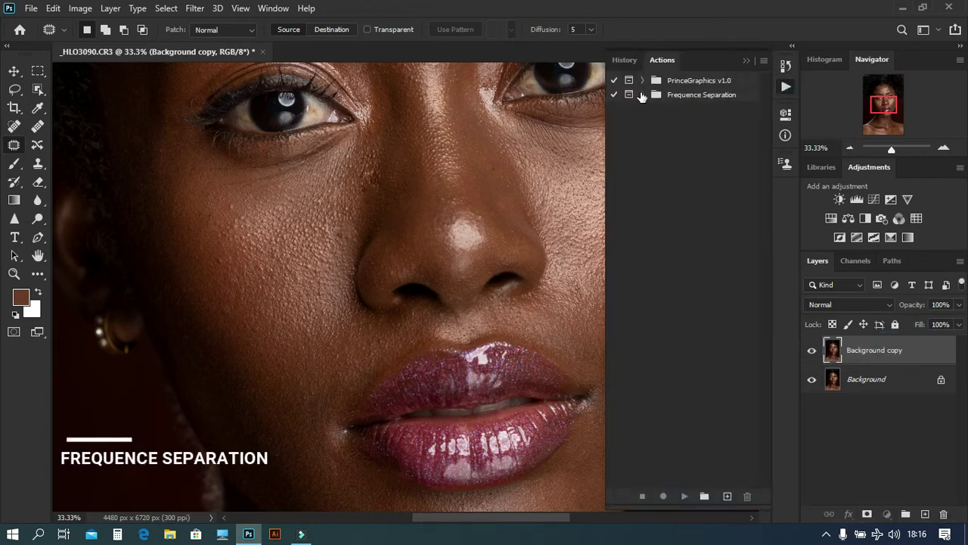
click(642, 80)
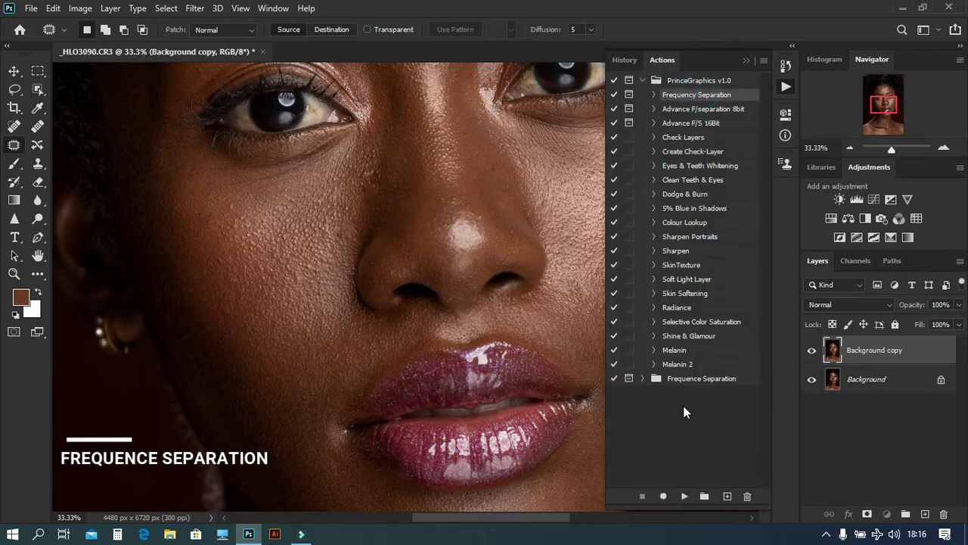
click(683, 498)
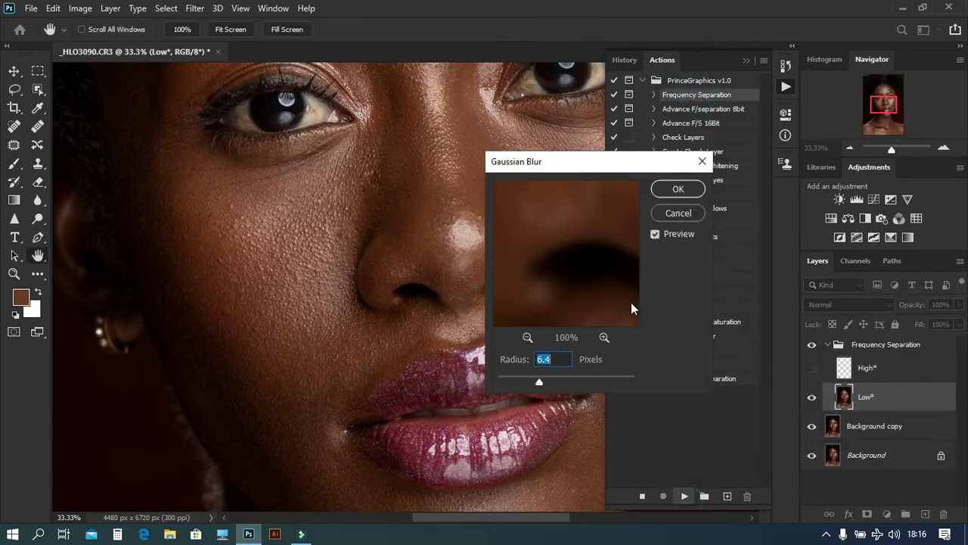
Blur the Low layer with a Gaussian radius of about 15, then select the Low layer.
drag(551, 380, 553, 385)
click(556, 382)
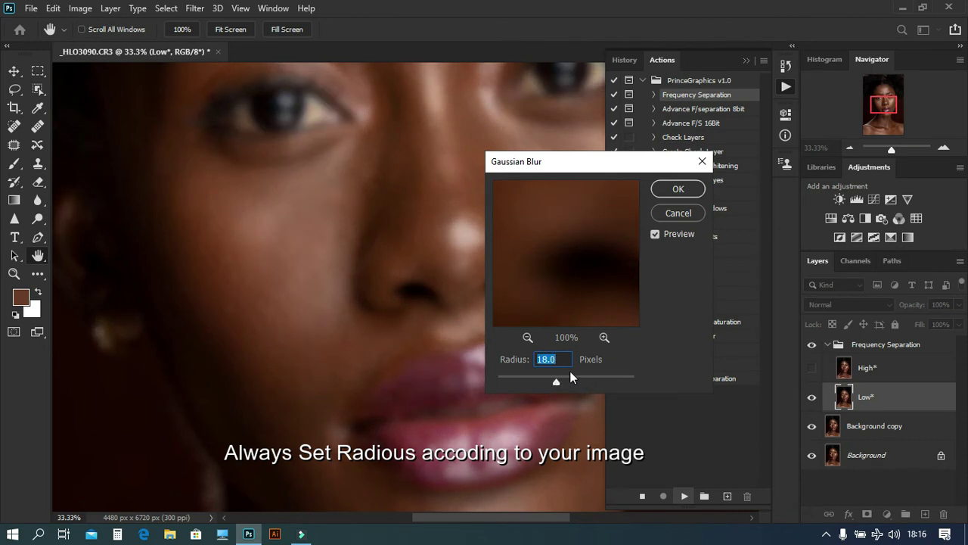
click(555, 381)
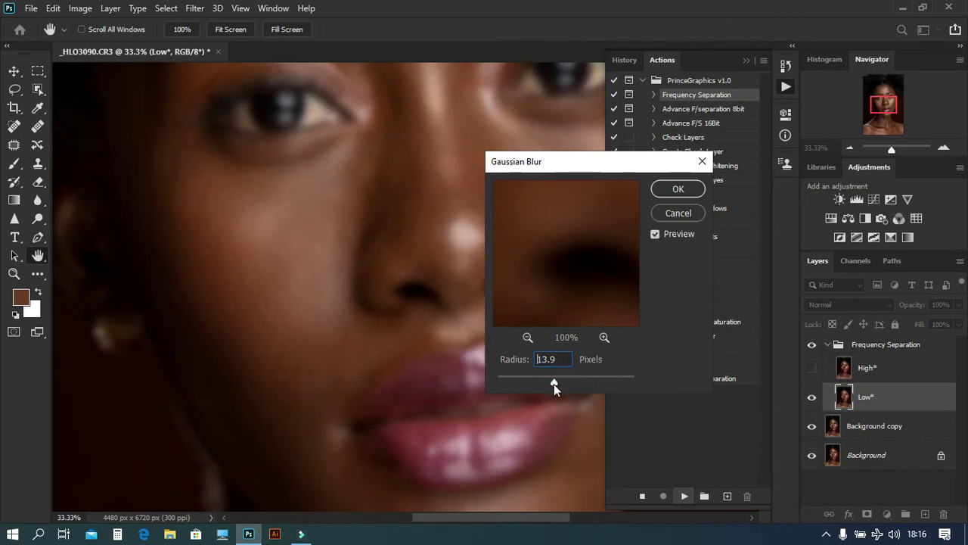
click(678, 188)
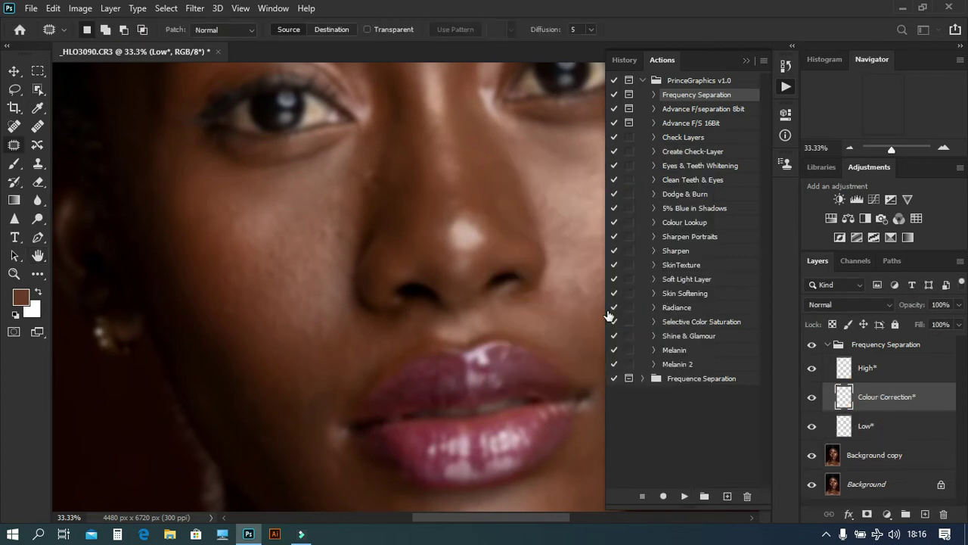
click(872, 426)
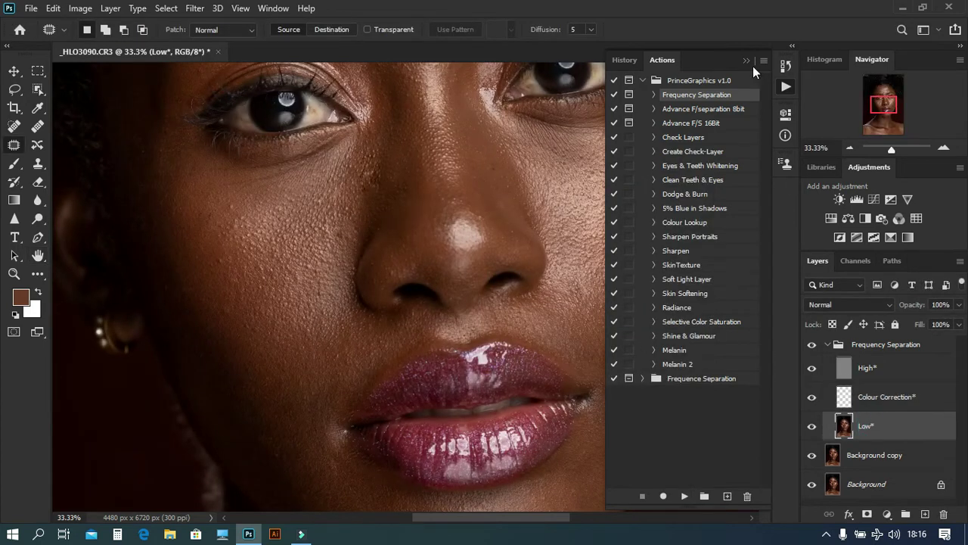
click(745, 60)
Choose the Mixer Brush with load and clean after each stroke enabled.
scroll(170, 220, up, 5)
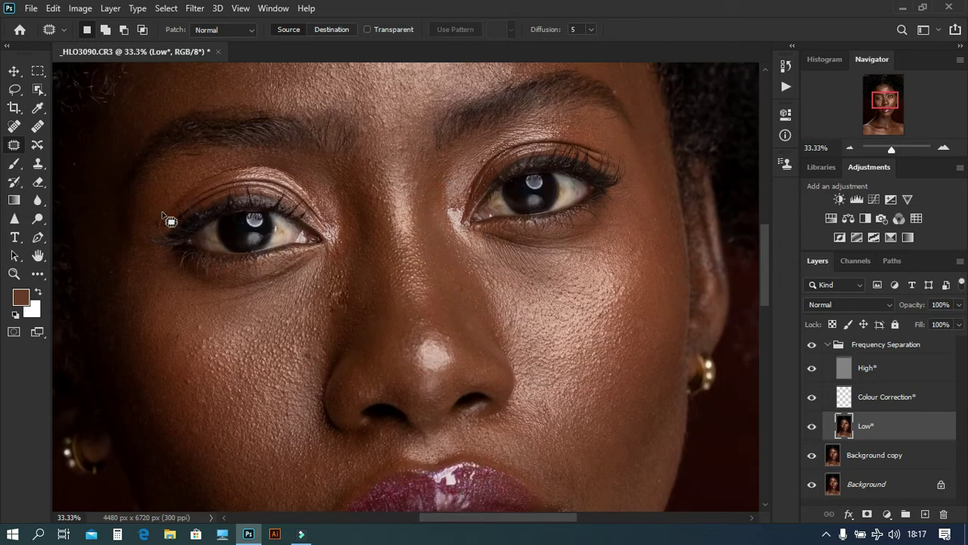
key(b)
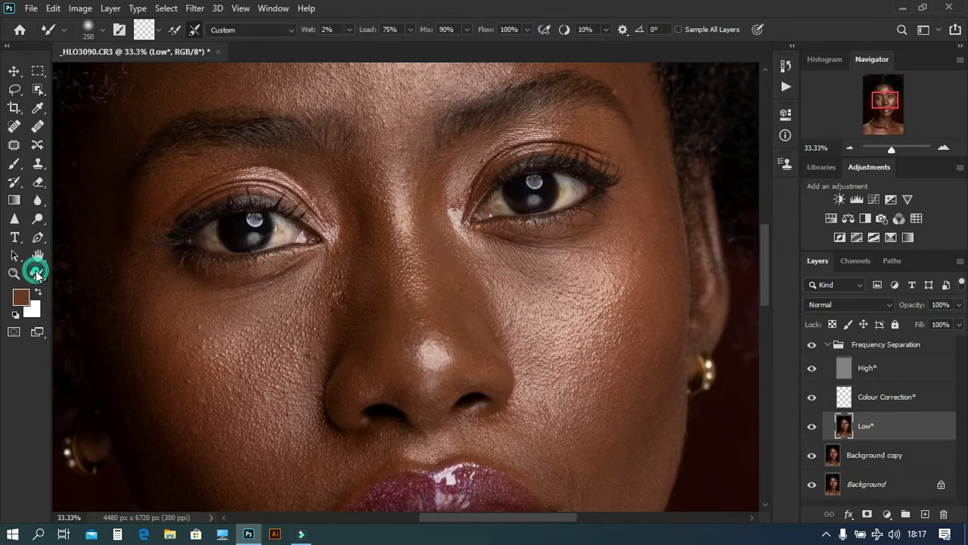
click(175, 30)
click(195, 30)
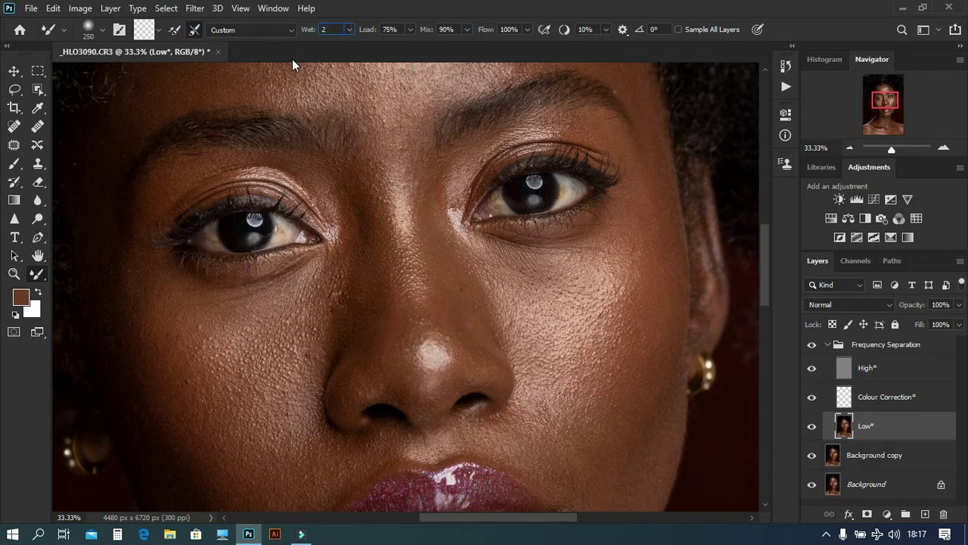
Blend the forehead skin up to the hairline with a 500 px brush.
drag(394, 213, 421, 382)
key(bracketright)
key(bracketright)
key(bracketright)
click(428, 227)
key(bracketright)
drag(395, 130, 449, 257)
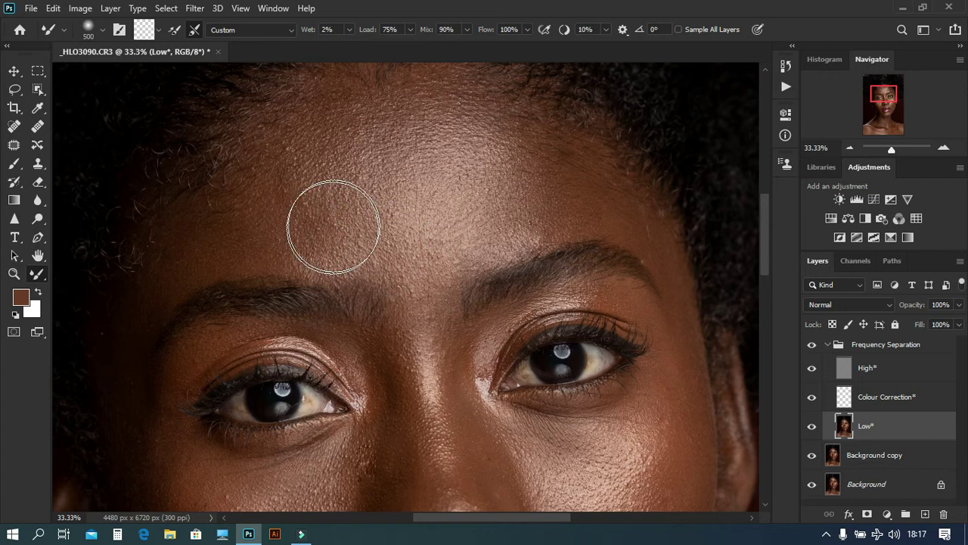
drag(478, 214, 497, 181)
mouse_move(370, 141)
mouse_down()
mouse_move(283, 233)
mouse_move(194, 249)
mouse_up()
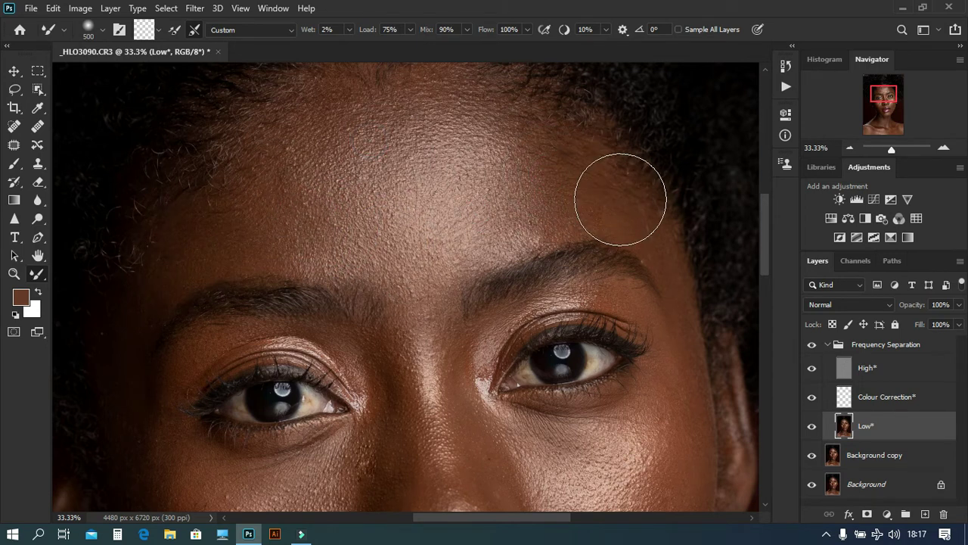
drag(457, 243, 460, 336)
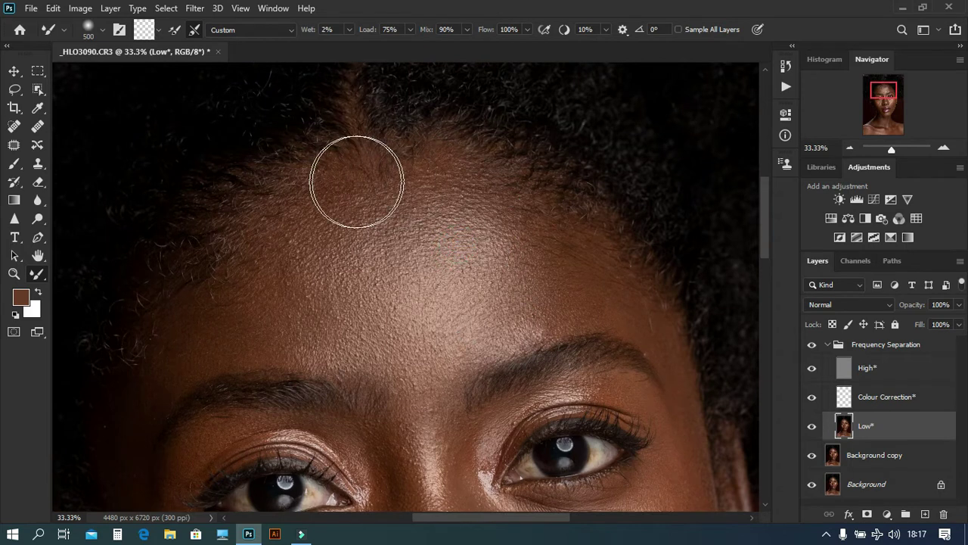
drag(297, 239, 302, 269)
Smooth the skin under the right eye and blend the left cheek.
scroll(424, 349, down, 3)
key(bracketleft)
key(bracketleft)
key(bracketleft)
key(bracketleft)
mouse_move(499, 409)
mouse_down()
mouse_move(486, 346)
mouse_move(516, 345)
mouse_up()
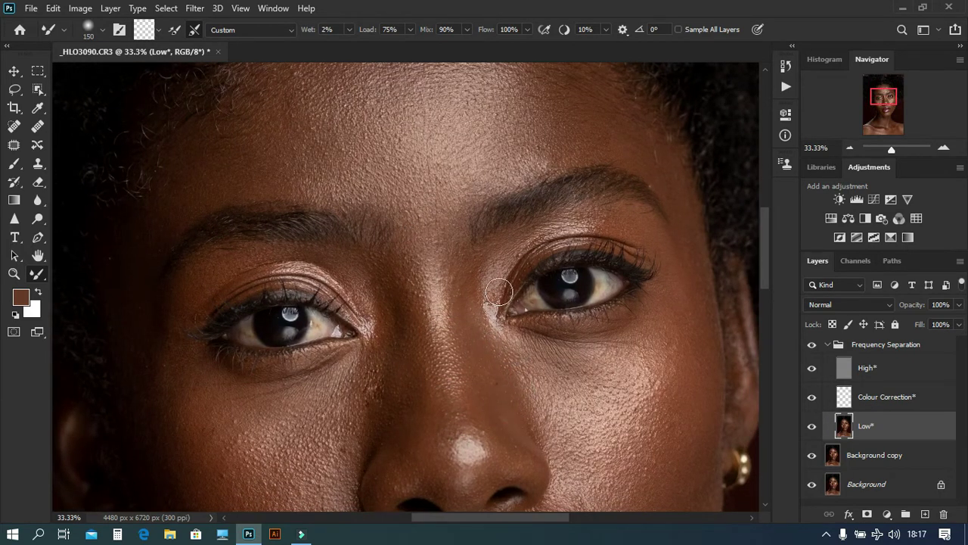
drag(573, 378, 627, 411)
key(bracketright)
key(bracketright)
key(bracketright)
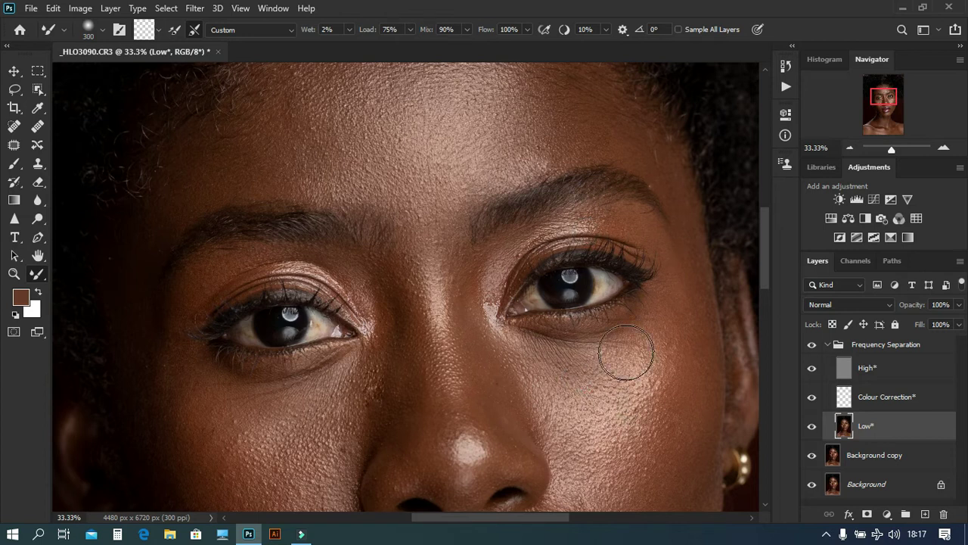
scroll(415, 264, down, 3)
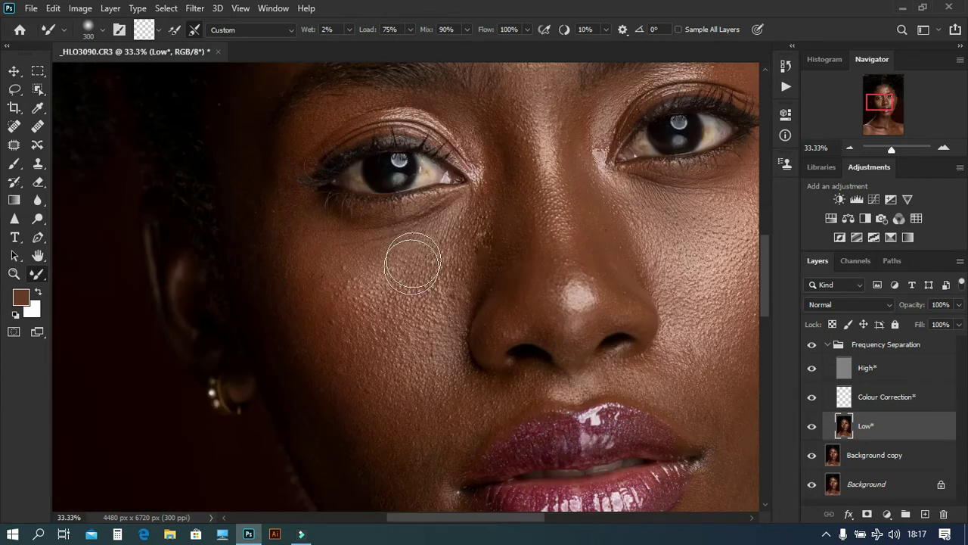
mouse_move(425, 297)
mouse_down()
mouse_move(384, 275)
mouse_move(406, 313)
mouse_move(380, 341)
mouse_move(459, 239)
mouse_up()
key(bracketleft)
key(bracketleft)
key(bracketleft)
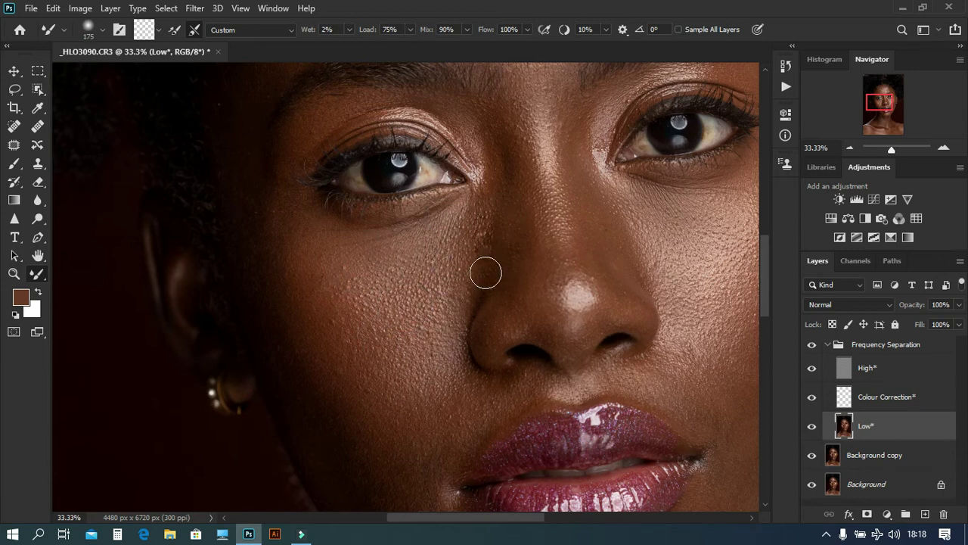
Blend the skin near the chin and lighten the nose tip.
key(bracketright)
key(bracketright)
key(bracketright)
key(ctrl+minus)
key(bracketright)
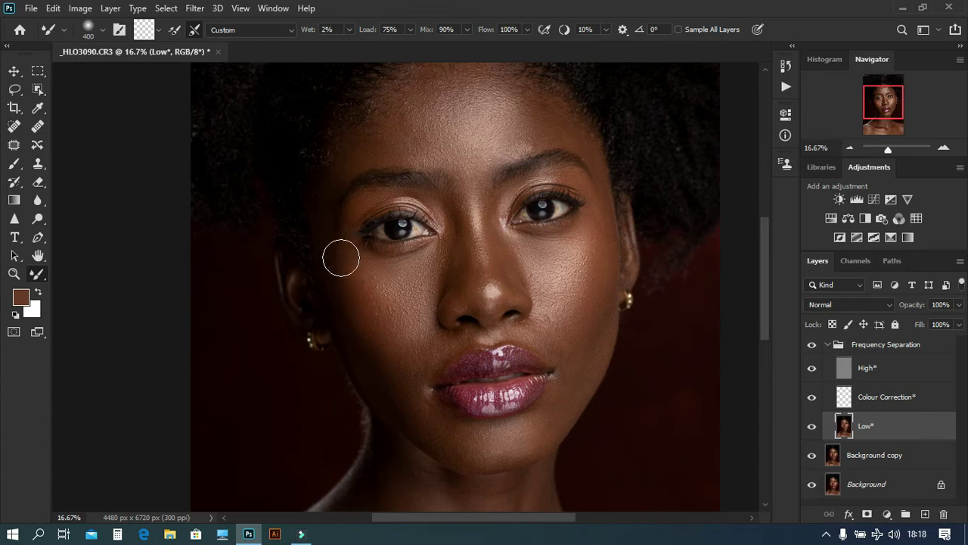
click(449, 347)
click(566, 371)
key(bracketright)
key(bracketleft)
drag(490, 284, 496, 274)
Smooth the skin tones across the neck and both shoulders.
drag(525, 344, 532, 118)
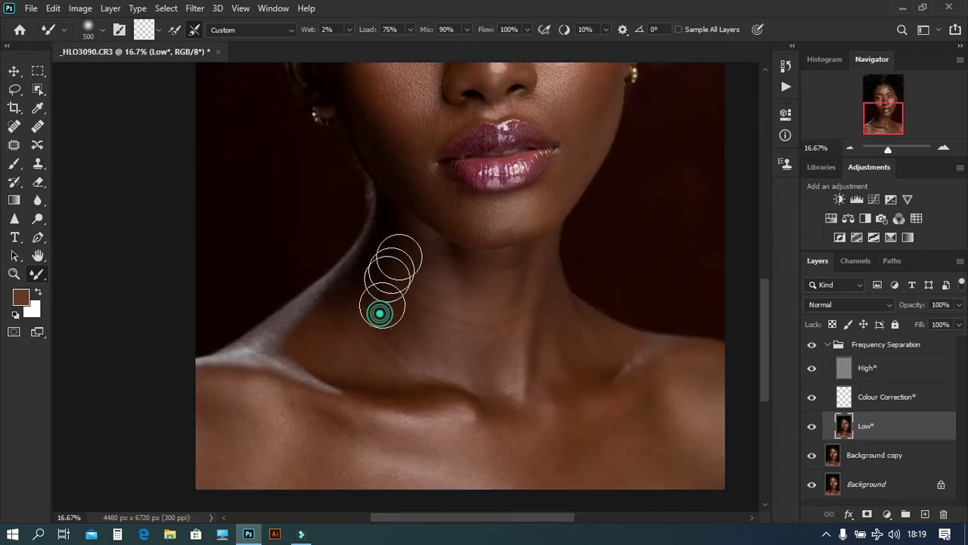
key(bracketleft)
key(bracketleft)
key(bracketleft)
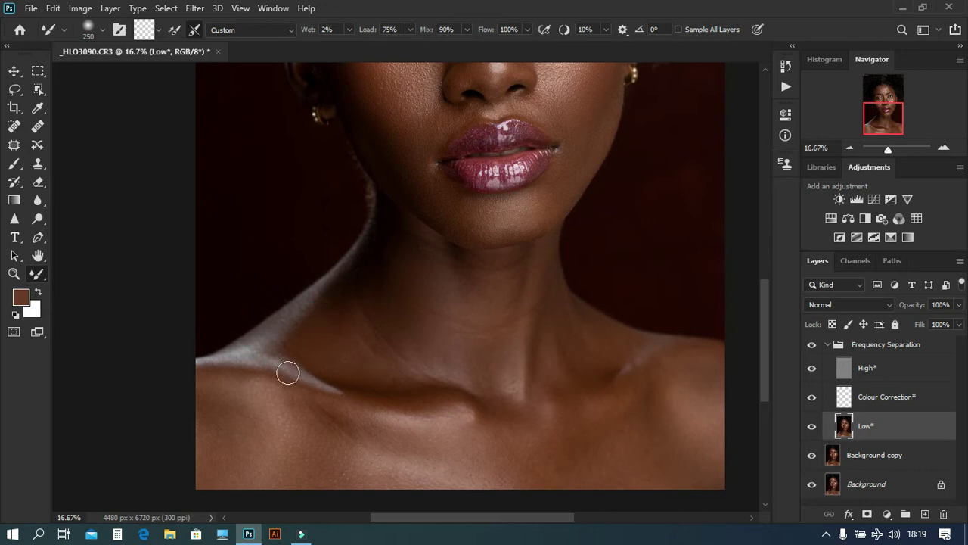
key(bracketright)
key(bracketright)
key(bracketright)
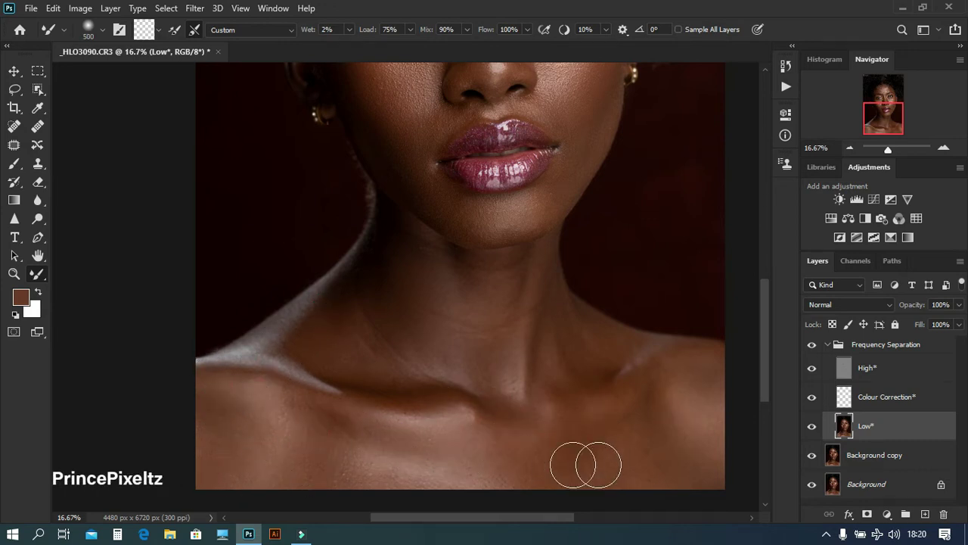
drag(649, 423, 598, 365)
click(610, 297)
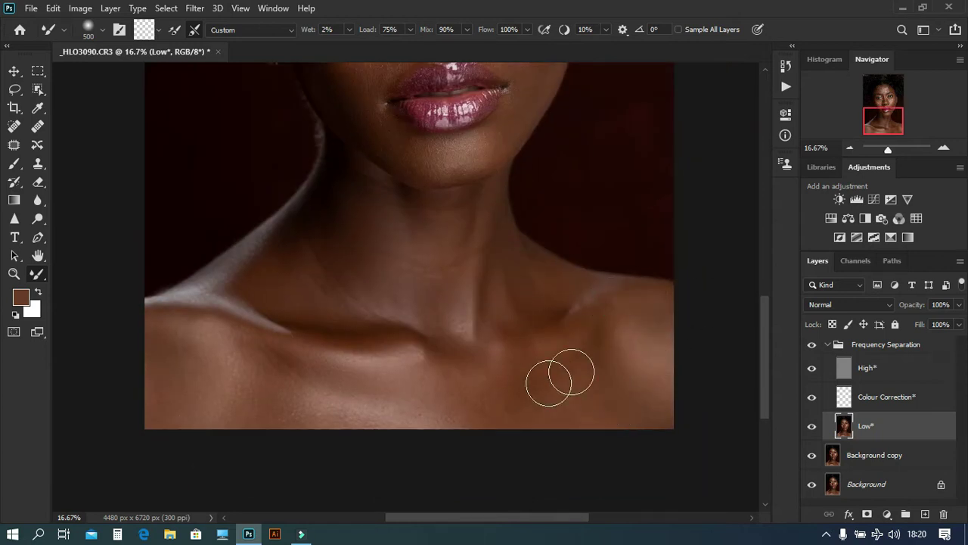
drag(205, 365, 182, 342)
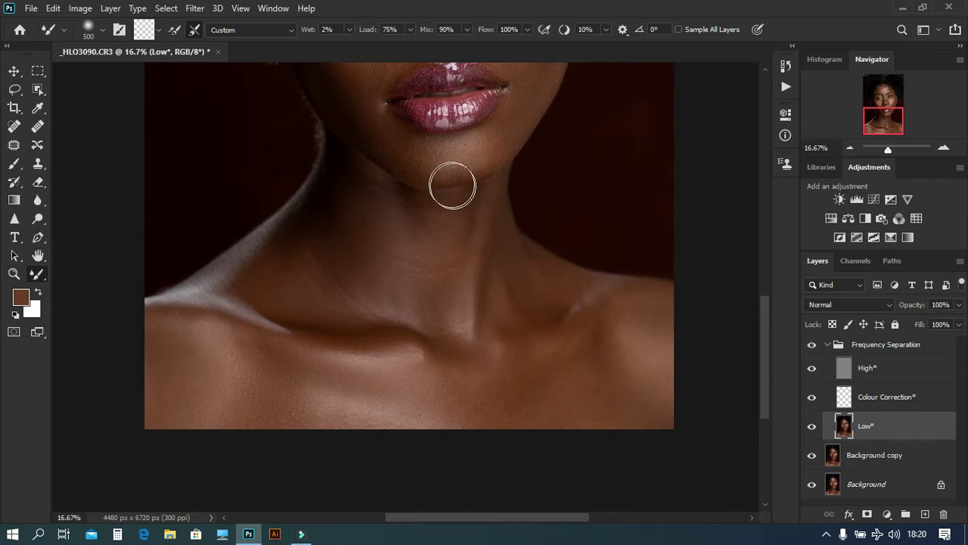
scroll(449, 184, up, 3)
scroll(401, 220, up, 5)
scroll(445, 231, down, 2)
drag(432, 250, 450, 277)
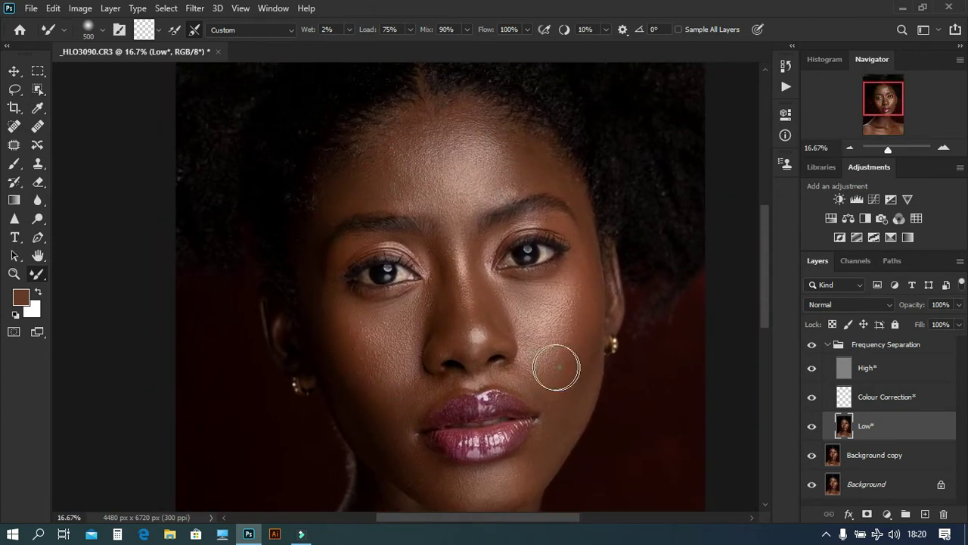
key(bracketleft)
key(bracketleft)
key(bracketleft)
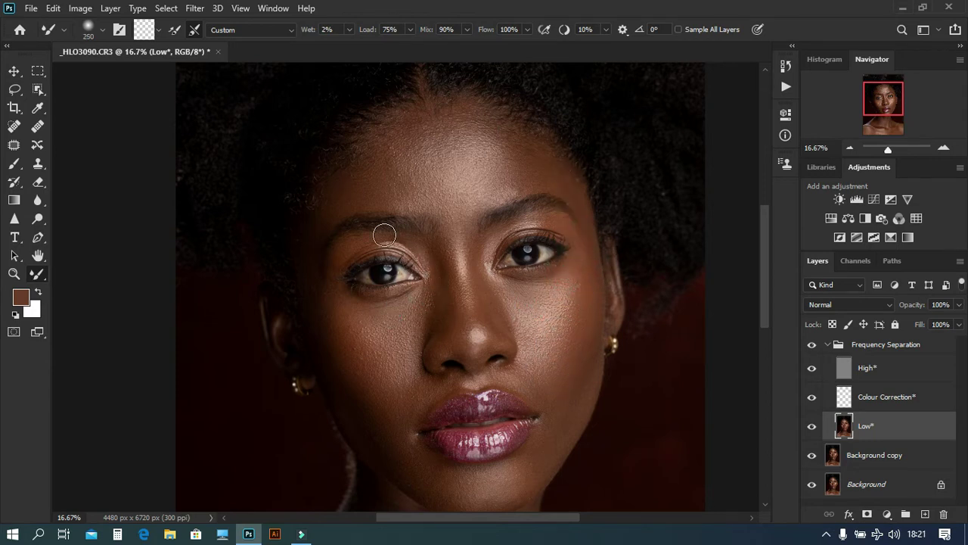
Select the High layer and sample clean forehead texture with the Clone Stamp.
click(844, 370)
key(s)
key(ctrl+plus)
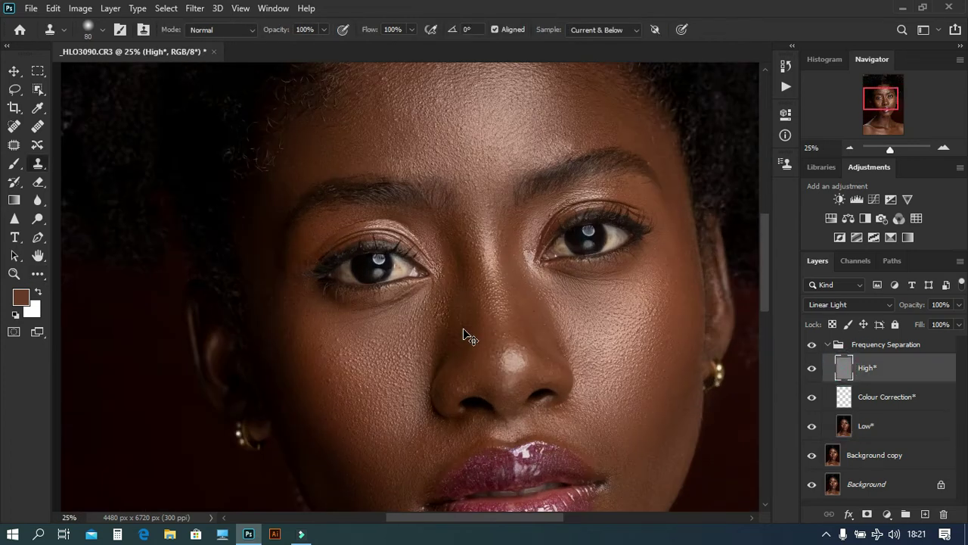
drag(460, 252, 470, 354)
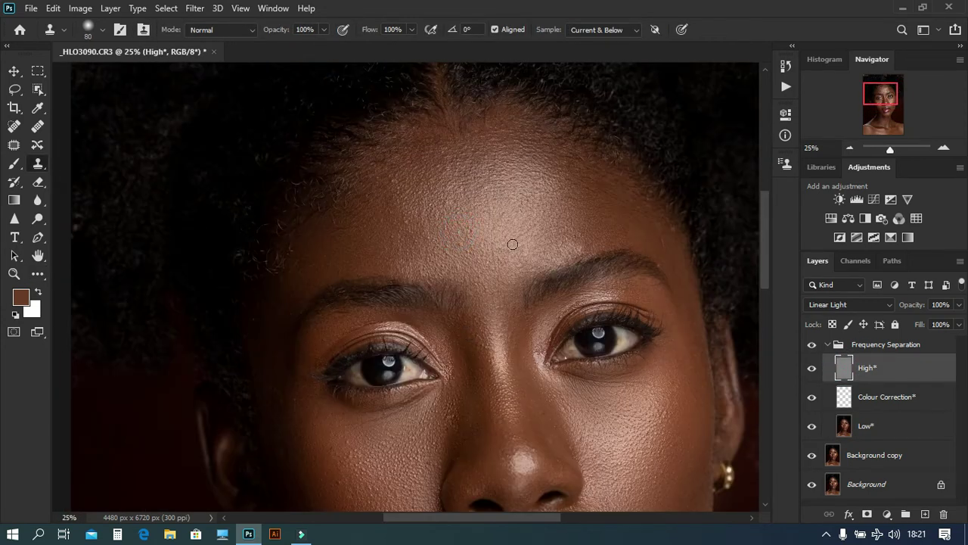
alt+click(391, 175)
Set sampling to Current Layer and clone over the forehead spots near the hairline.
click(627, 30)
click(590, 42)
alt+click(394, 173)
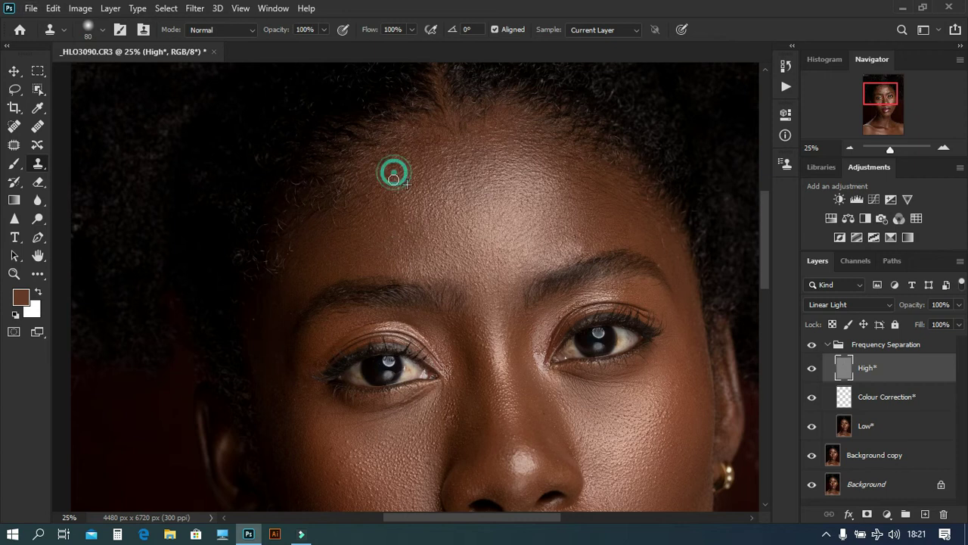
click(438, 158)
alt+click(391, 233)
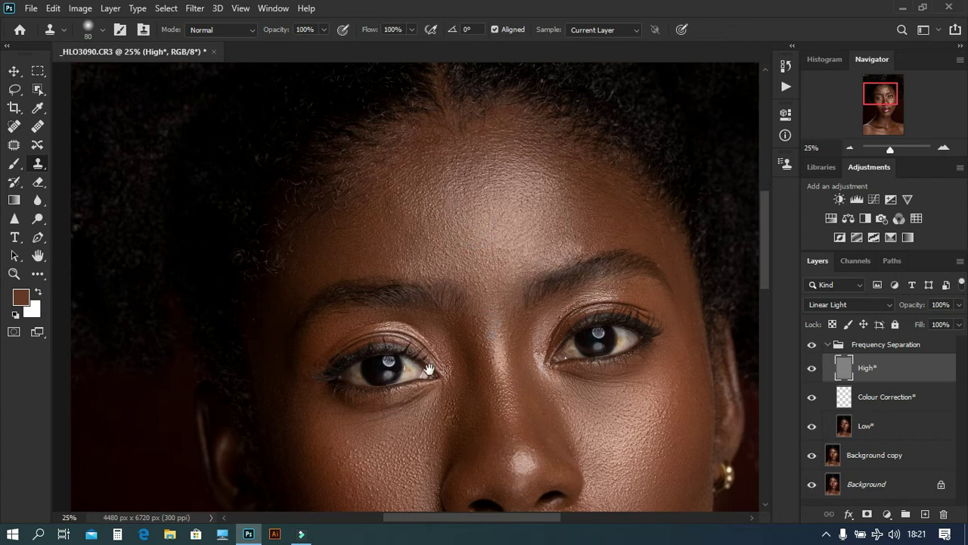
drag(428, 368, 464, 286)
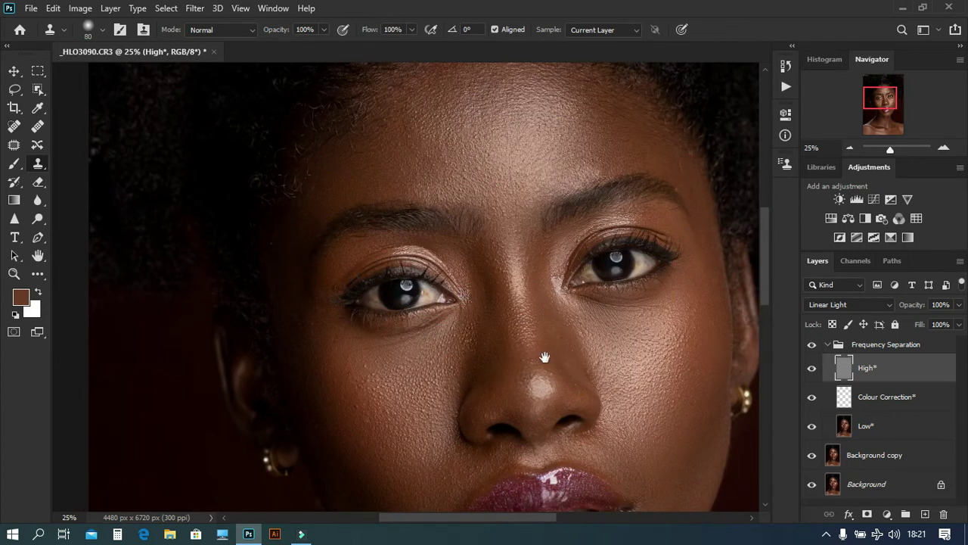
drag(544, 357, 472, 357)
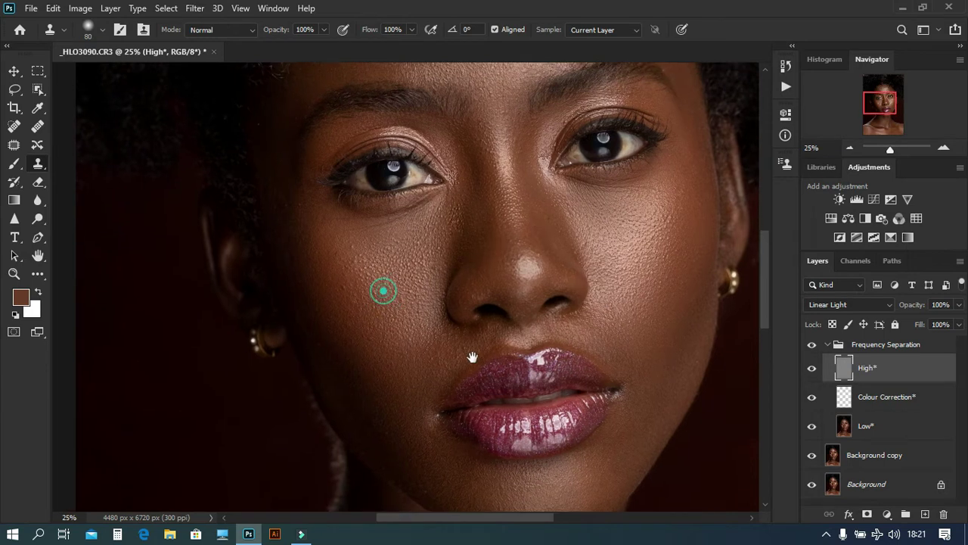
scroll(472, 357, up, 5)
Collapse the Frequency Separation group, stamp visible into Layer 1, and show the adjustment layer list.
click(829, 345)
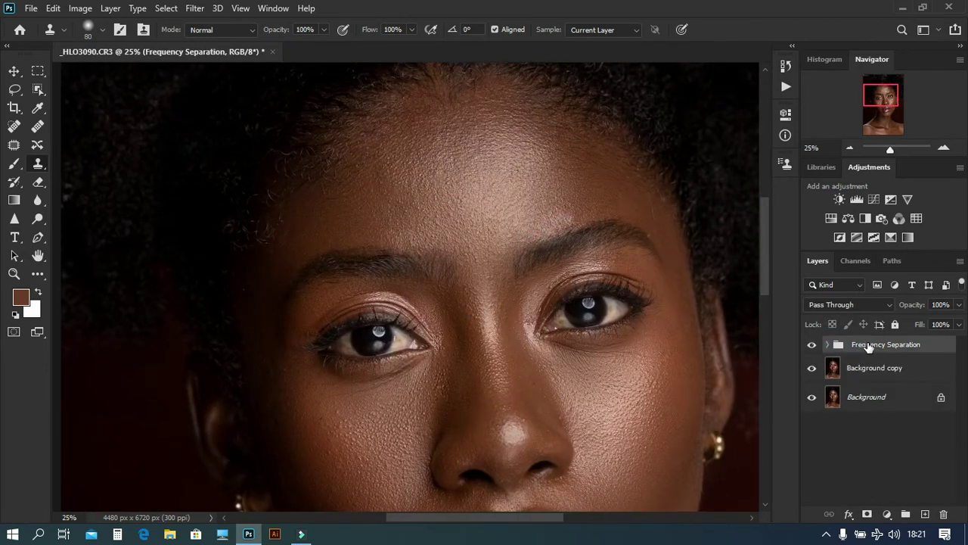
key(ctrl+shift+alt+e)
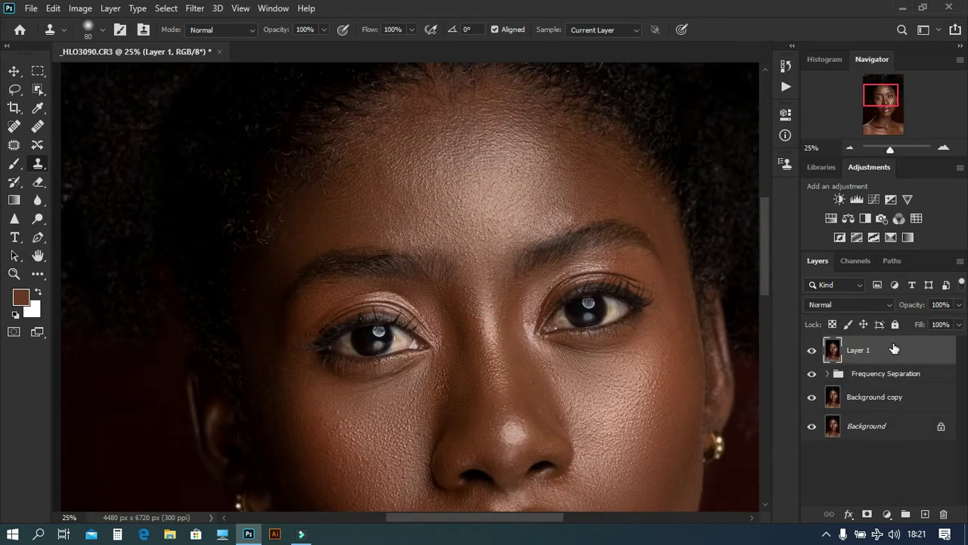
click(13, 70)
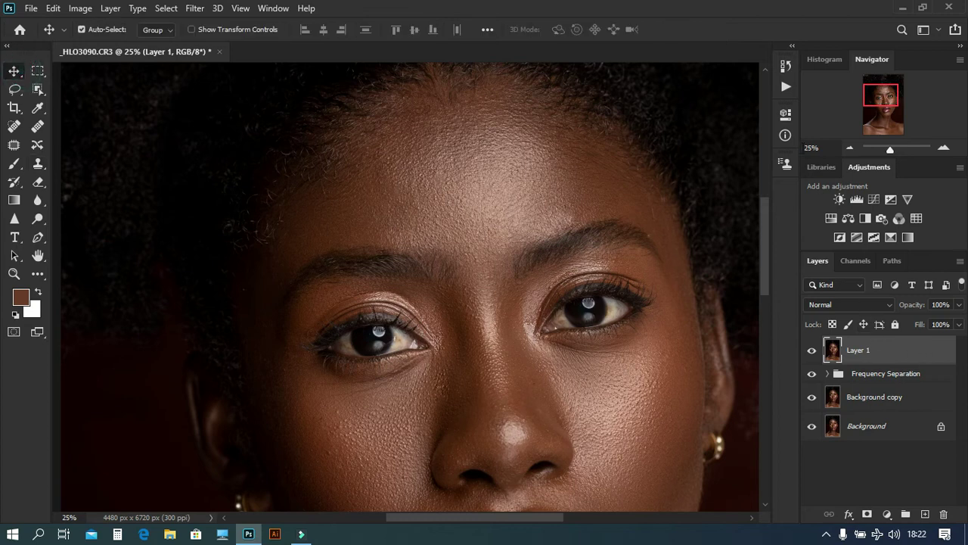
click(787, 87)
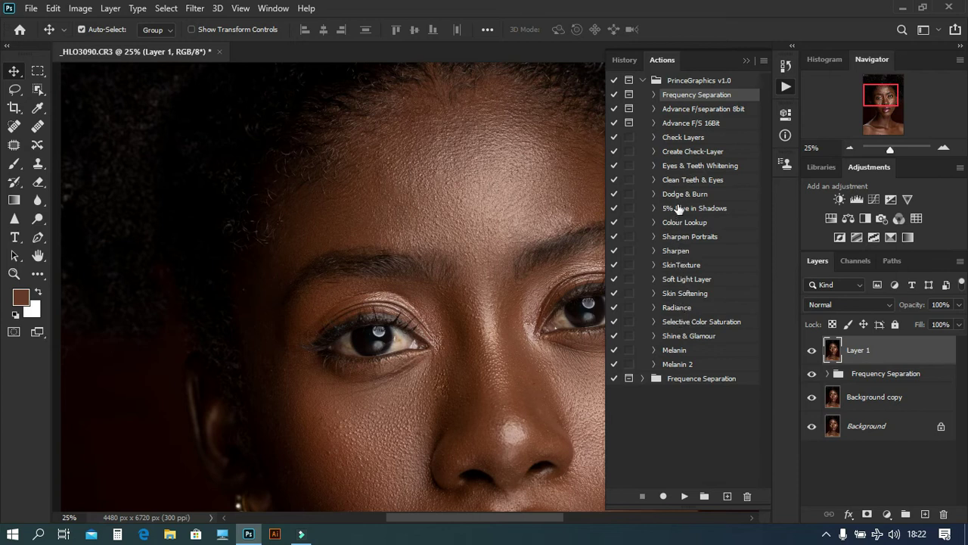
click(643, 80)
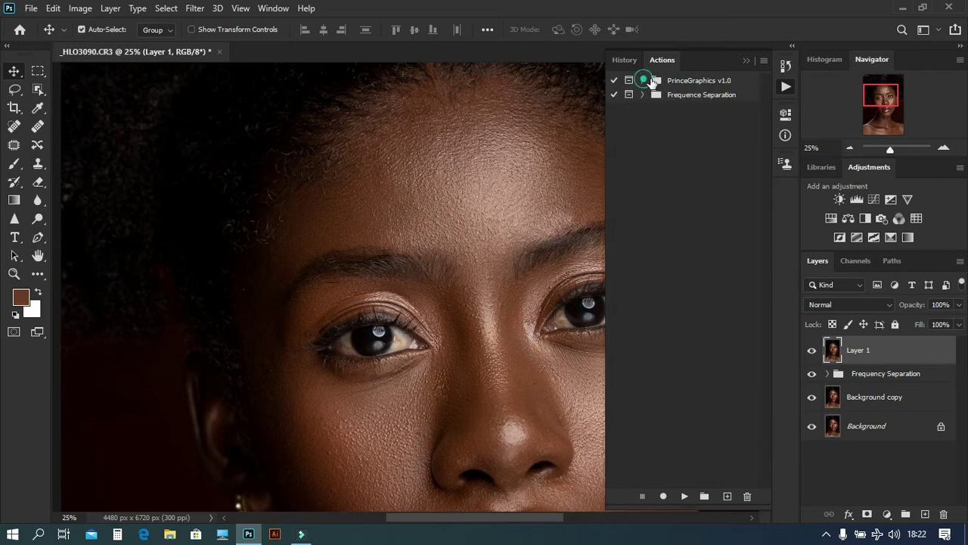
click(746, 61)
click(887, 513)
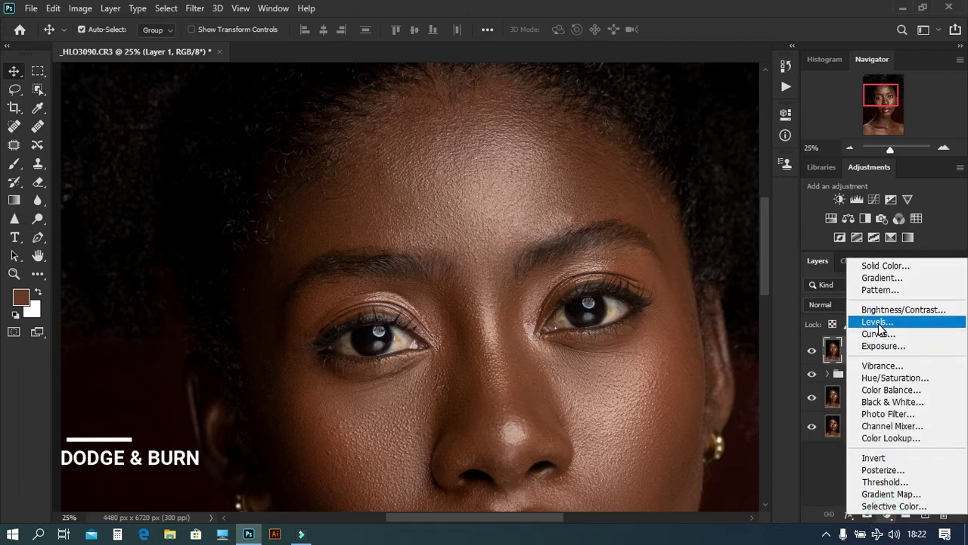
Add a Curves layer, duplicate it, and set Curves 1 to Screen with an inverted black mask.
click(877, 333)
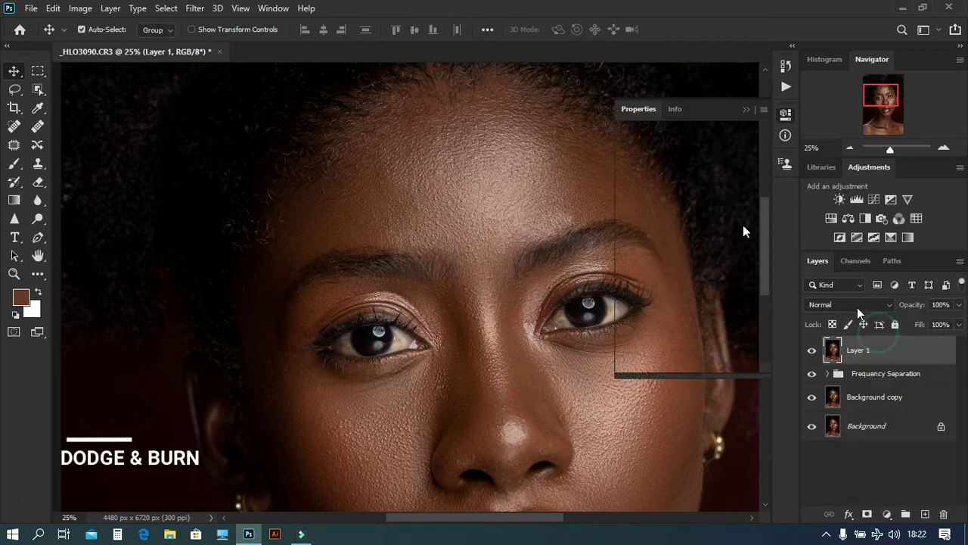
click(746, 109)
mouse_move(911, 350)
mouse_down()
mouse_move(935, 453)
mouse_move(924, 513)
mouse_up()
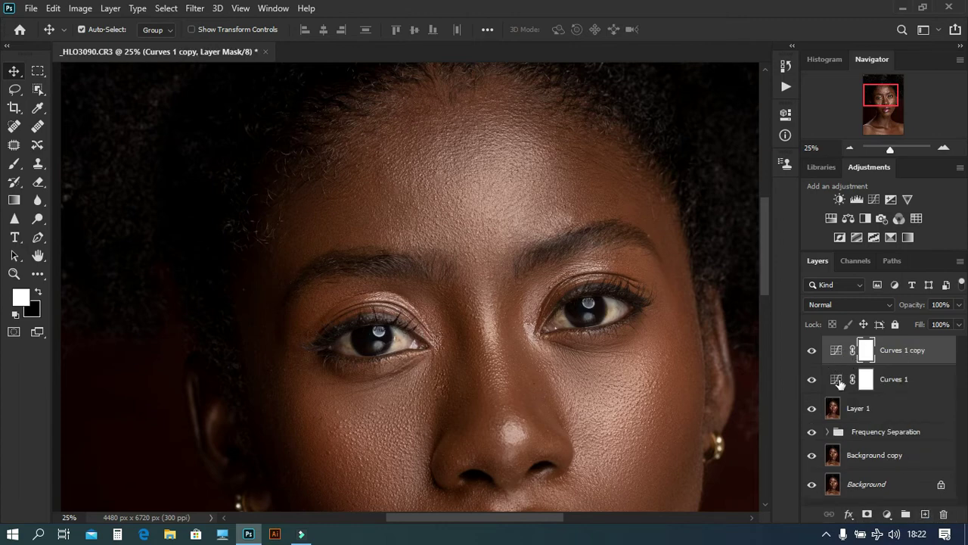
click(840, 380)
click(833, 303)
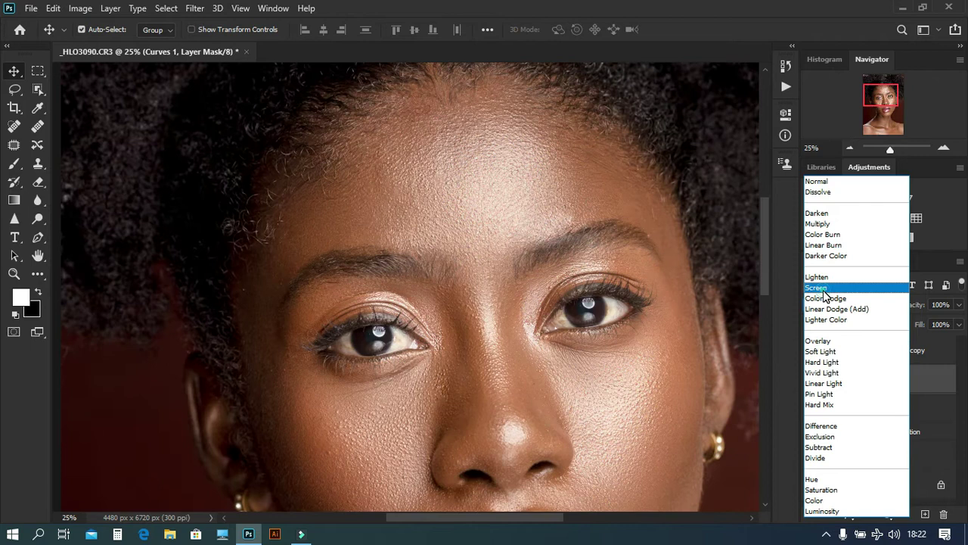
click(816, 288)
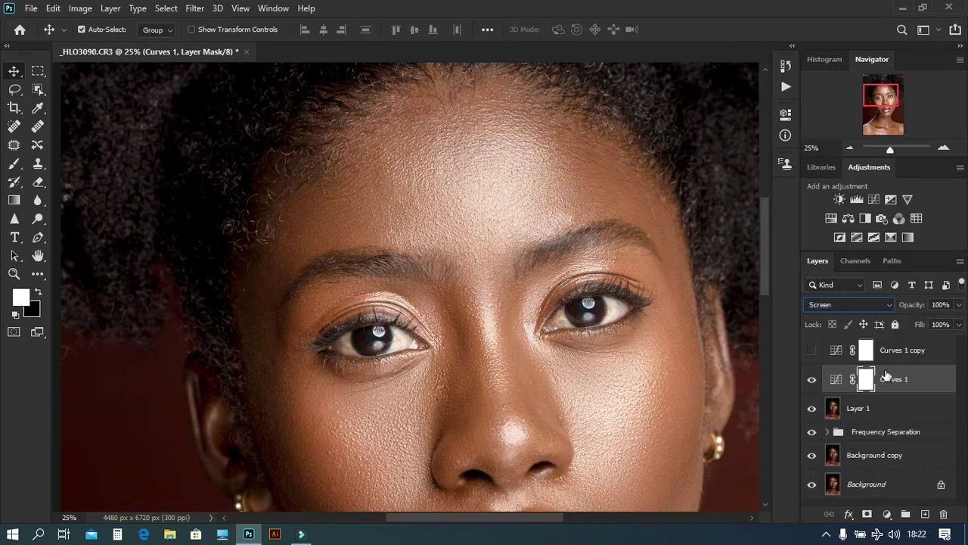
click(910, 354)
click(863, 379)
key(ctrl+i)
Set Curves 1 copy to Multiply and invert its mask to black.
click(810, 350)
click(896, 350)
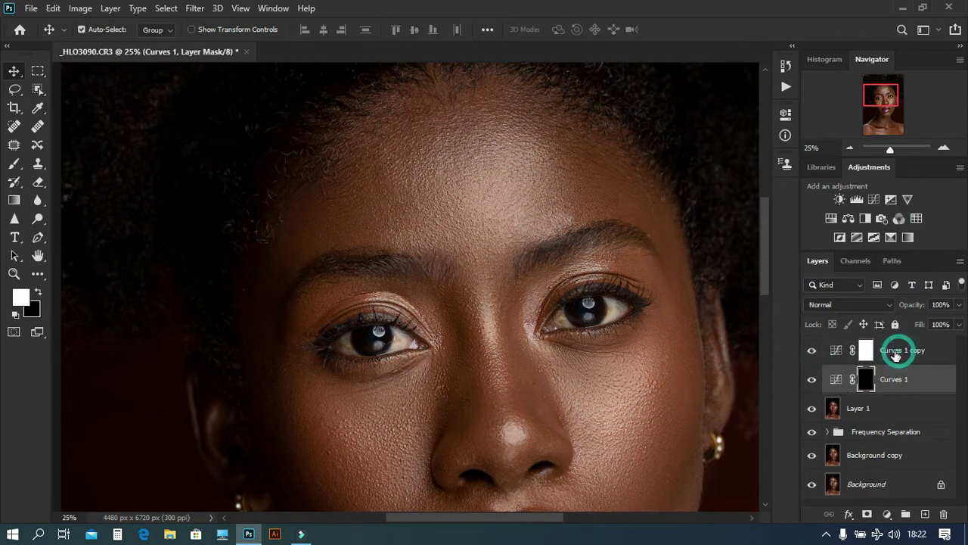
click(834, 305)
click(817, 224)
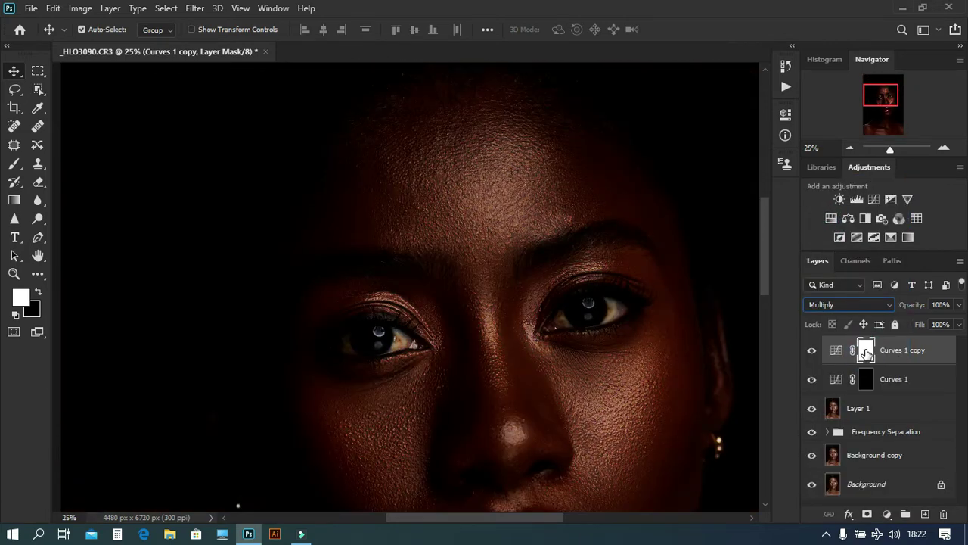
click(923, 357)
click(866, 350)
key(ctrl+i)
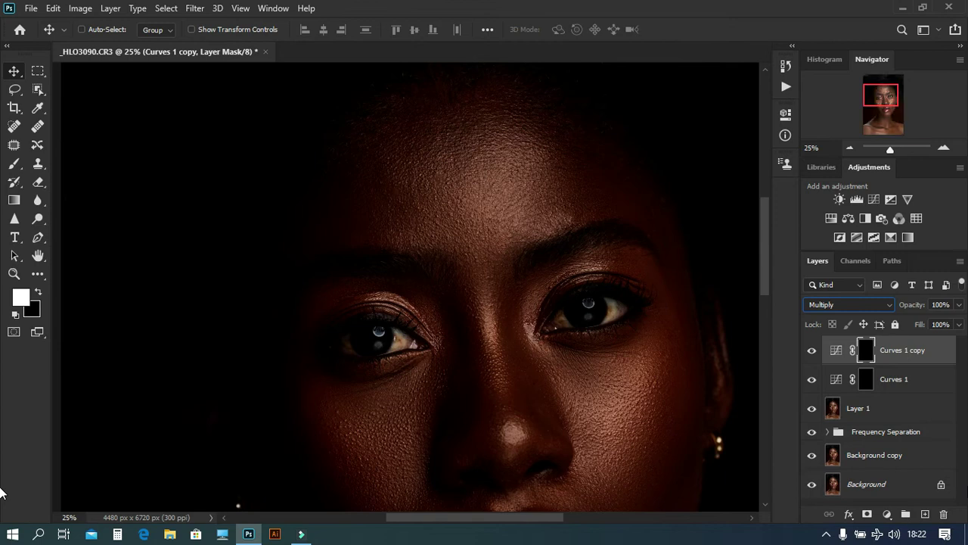
Group both curves layers as 'Dodge & Burn' and select the Curves 1 mask inside it.
shift+click(894, 384)
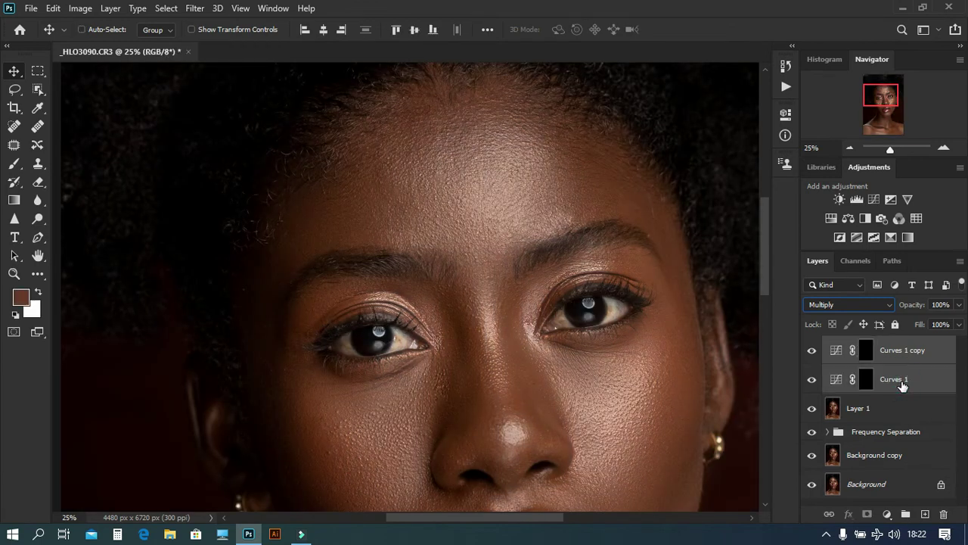
key(ctrl)
key(ctrl+g)
double_click(862, 346)
text(Dodge & Burn)
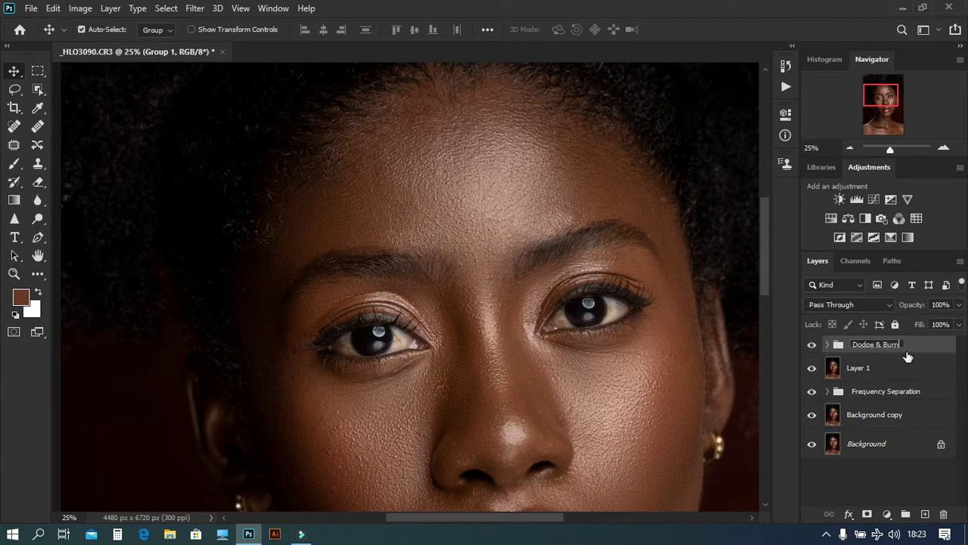
key(Return)
click(826, 344)
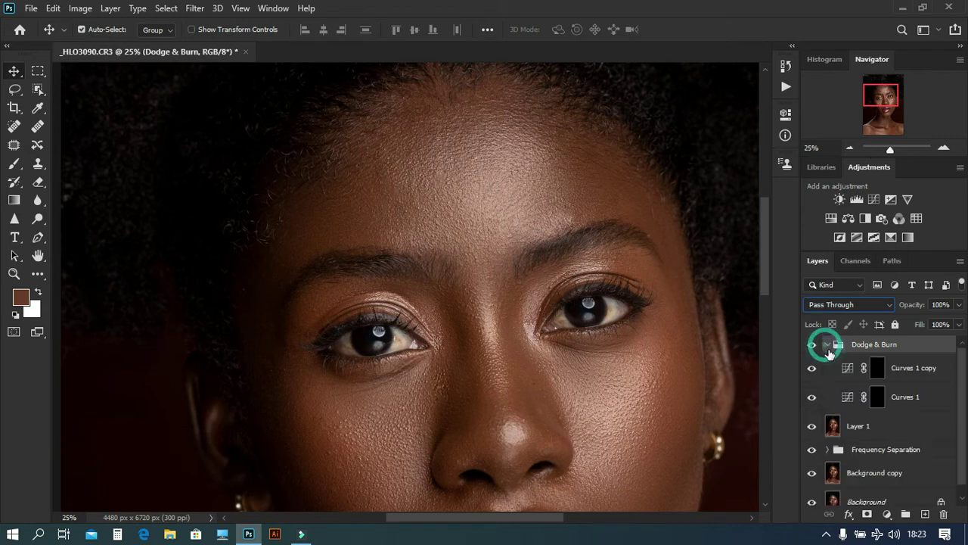
click(897, 397)
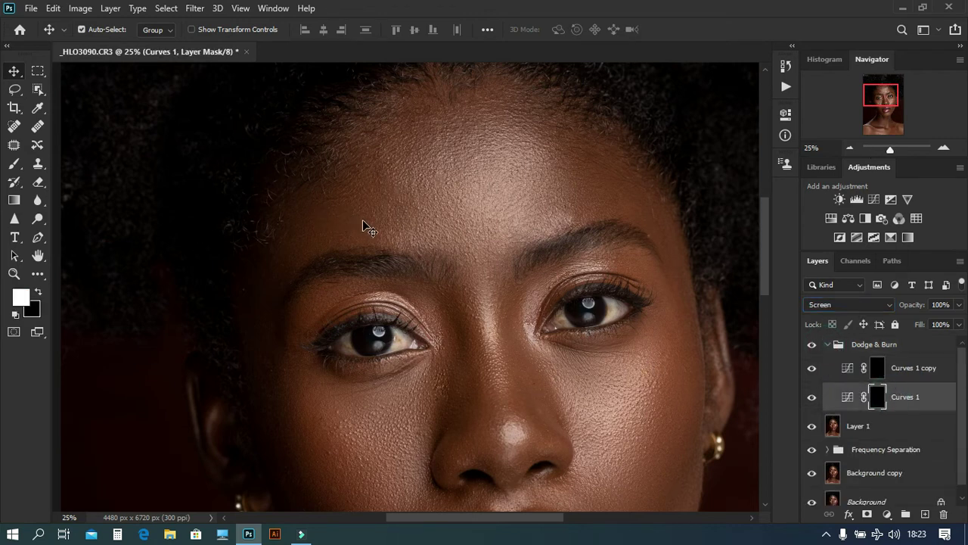
Set up a size 400 white brush at 1% flow.
key(b)
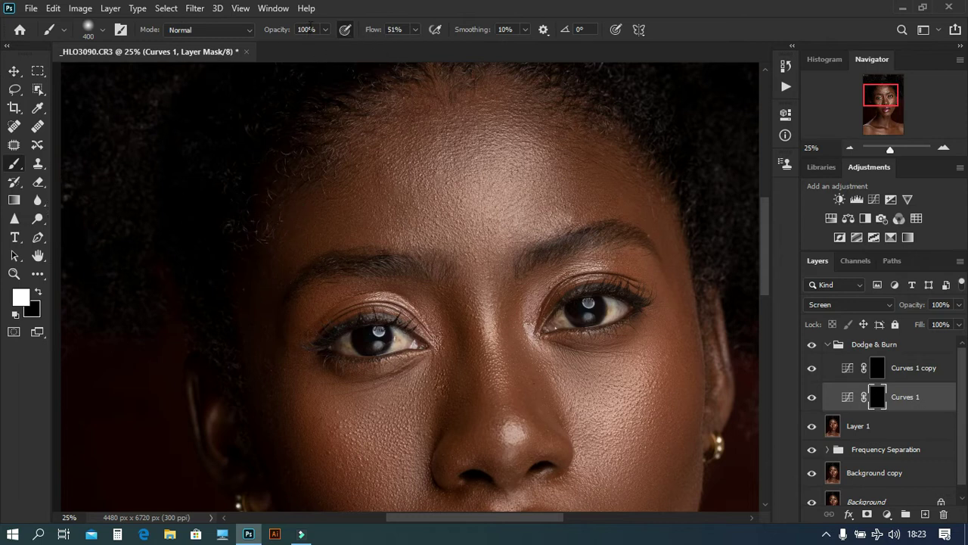
key(shift+1)
key(ctrl+minus)
key(bracketleft)
key(bracketleft)
key(bracketleft)
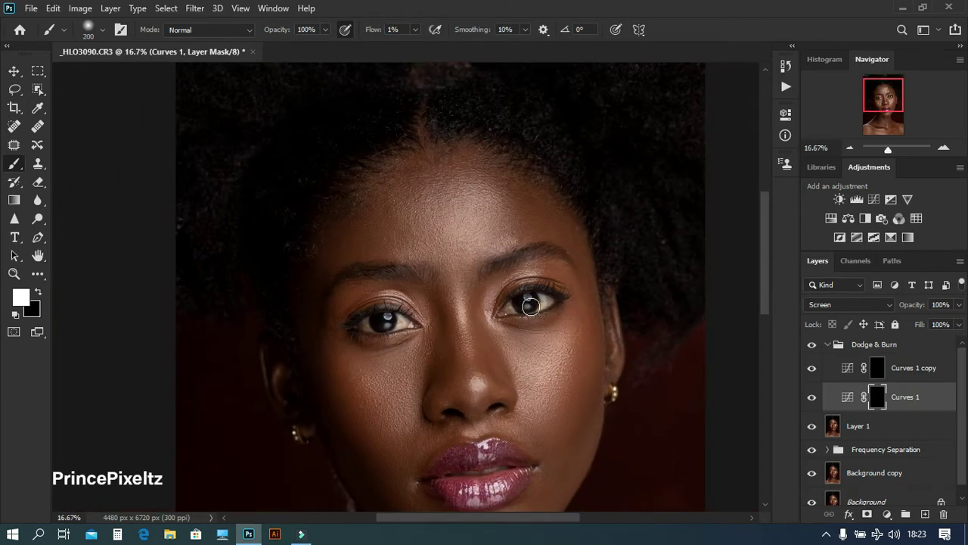
key(bracketright)
key(bracketright)
click(21, 301)
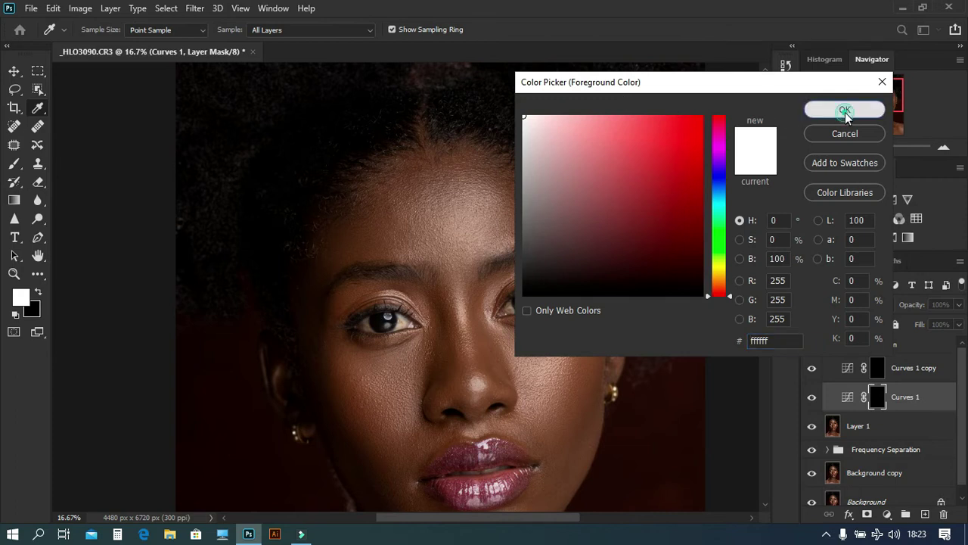
click(845, 111)
Faintly brighten the forehead and the skin under the right eye on the Curves 1 mask.
mouse_move(446, 241)
mouse_down()
mouse_move(410, 222)
mouse_move(426, 194)
mouse_move(391, 214)
mouse_move(391, 228)
mouse_up()
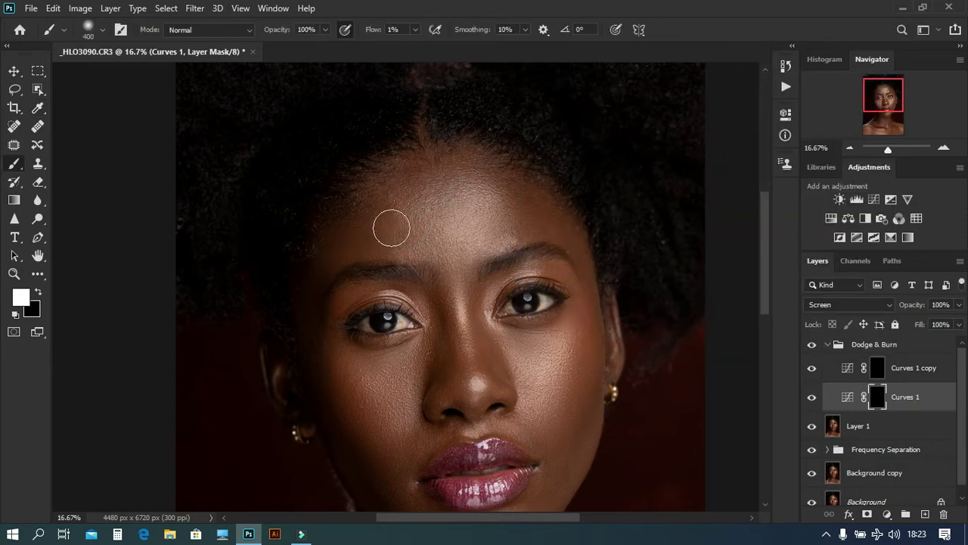
key(bracketleft)
key(bracketleft)
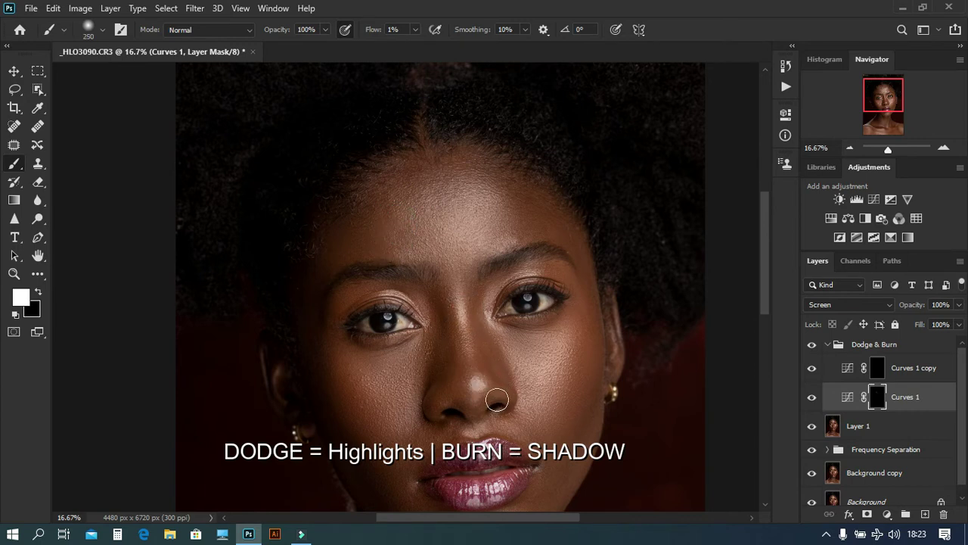
key(bracketleft)
key(bracketright)
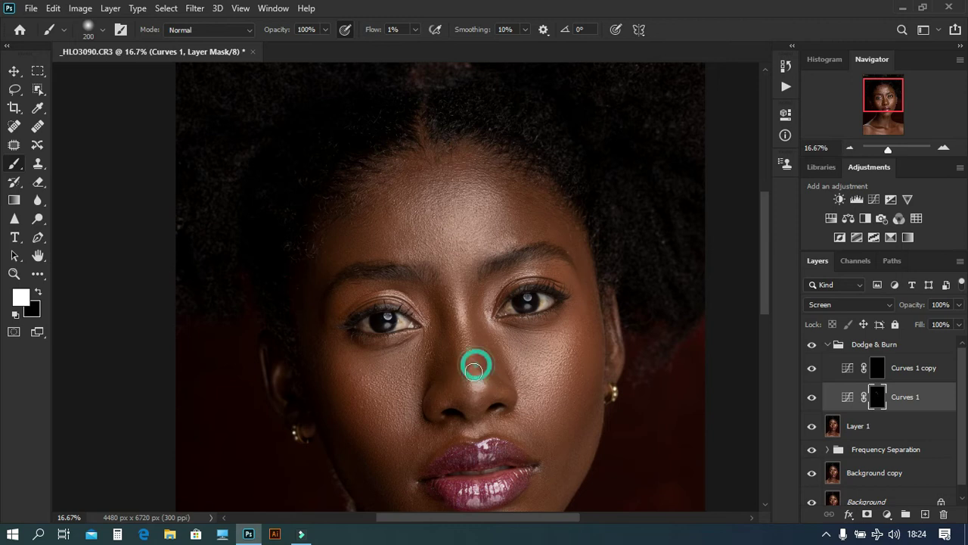
drag(518, 340, 540, 344)
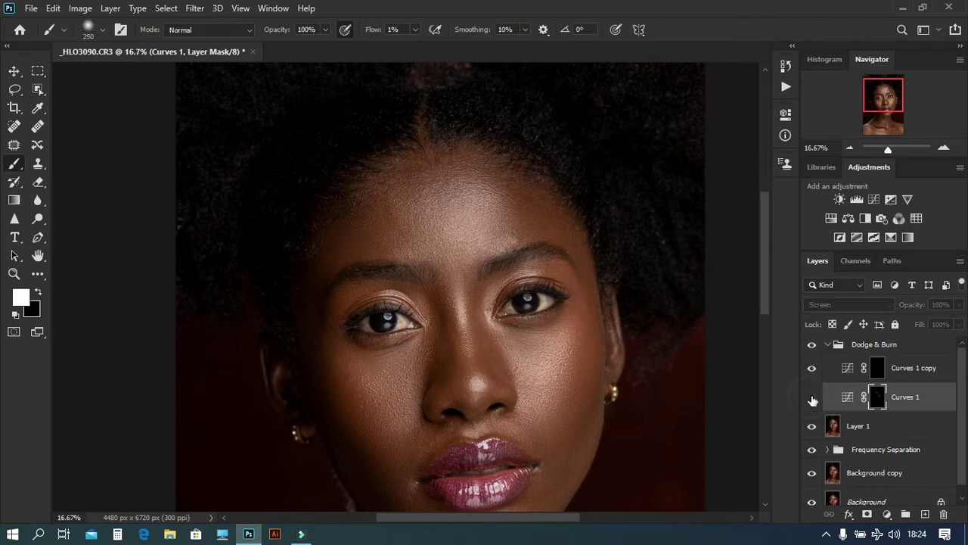
drag(520, 342, 552, 333)
key(bracketright)
key(bracketright)
key(bracketleft)
key(bracketleft)
key(bracketleft)
scroll(435, 340, down, 5)
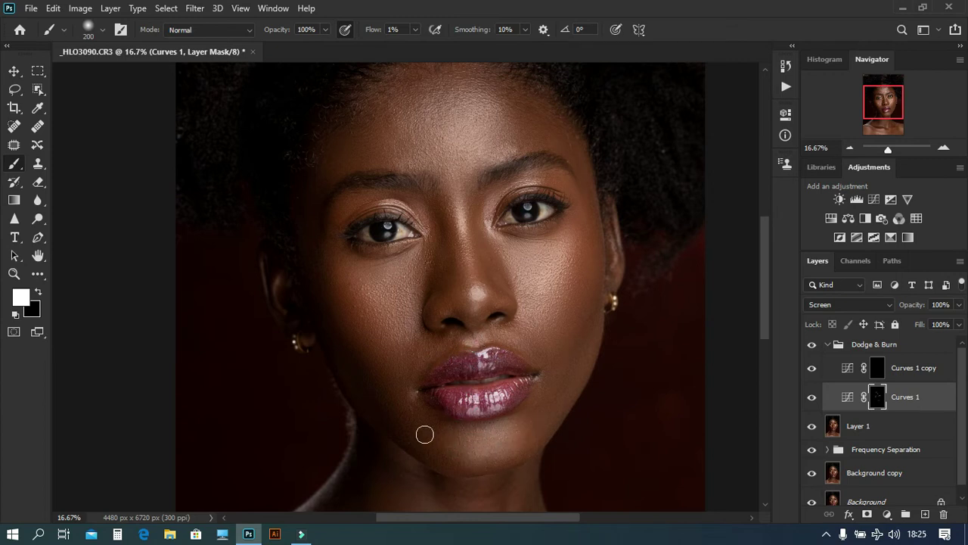
Rename Curves 1 to 'Dodge' and Curves 1 copy to 'Burn'.
double_click(906, 398)
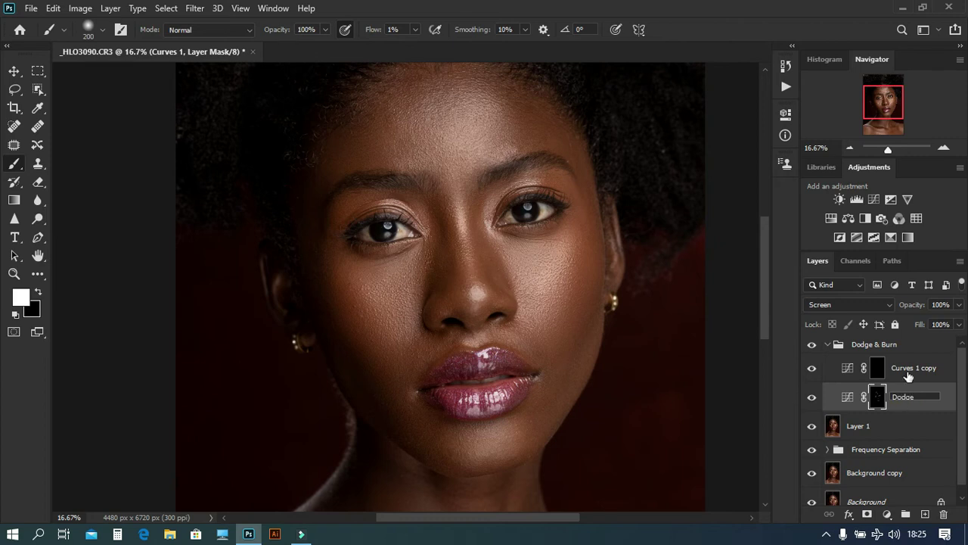
click(907, 372)
double_click(908, 370)
text(Burn)
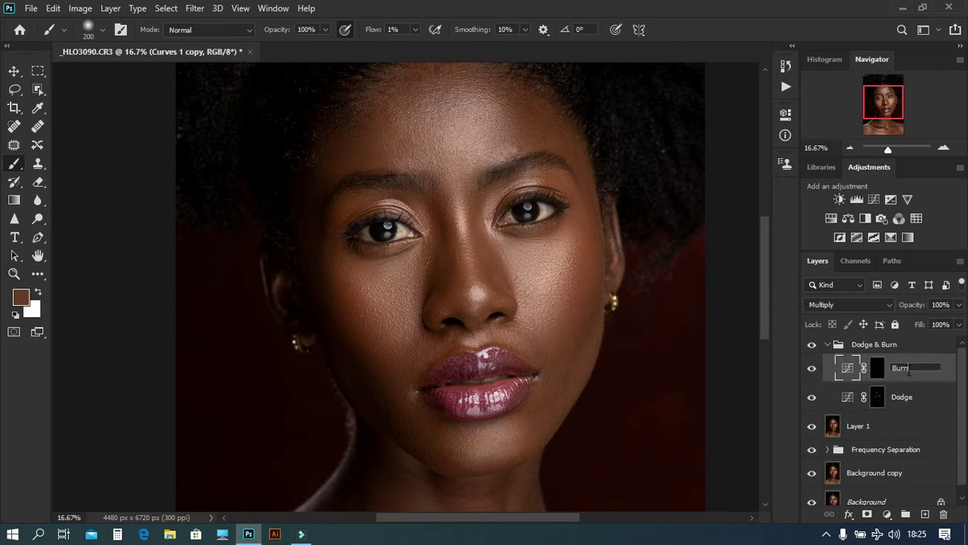
key(Return)
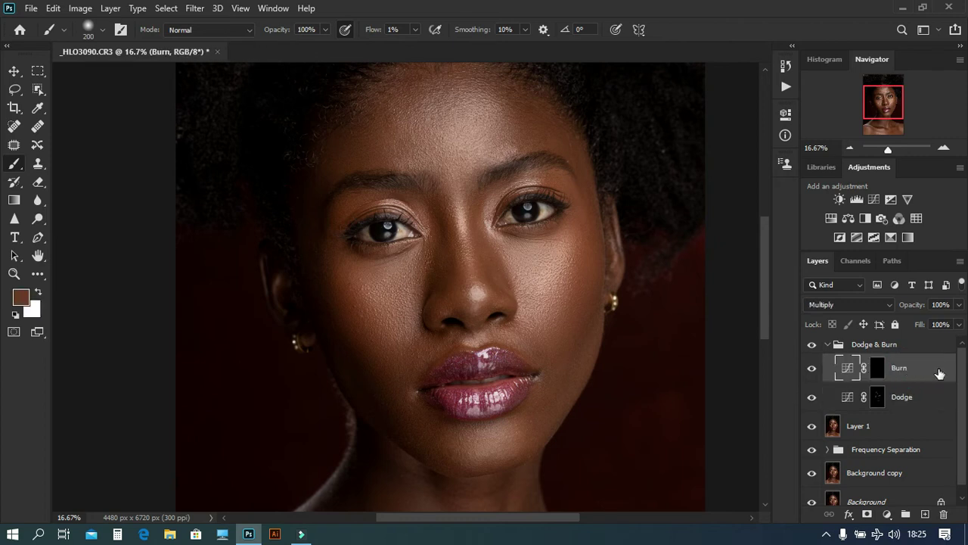
Paint faint darkening on the Burn mask along the cheek shadow and hairline.
click(875, 368)
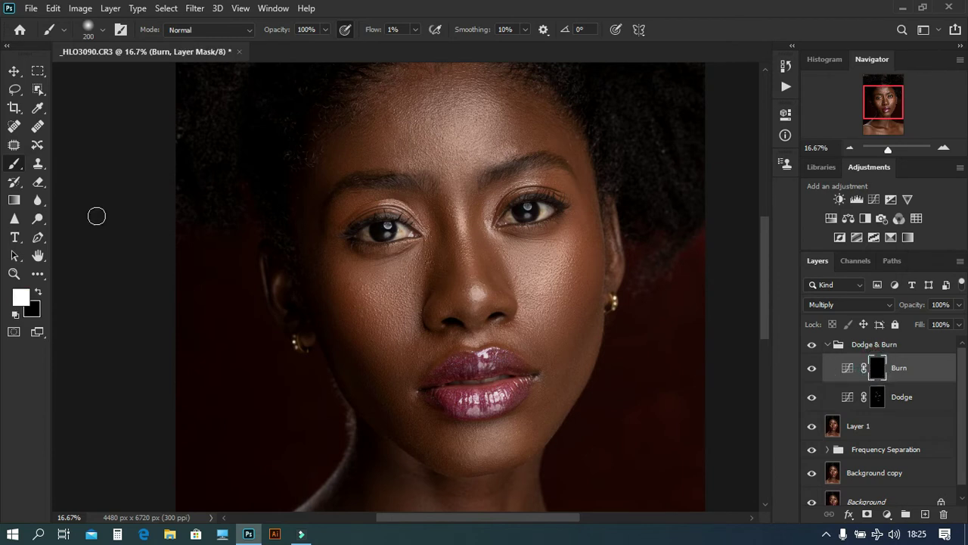
key(bracketright)
key(bracketright)
key(bracketright)
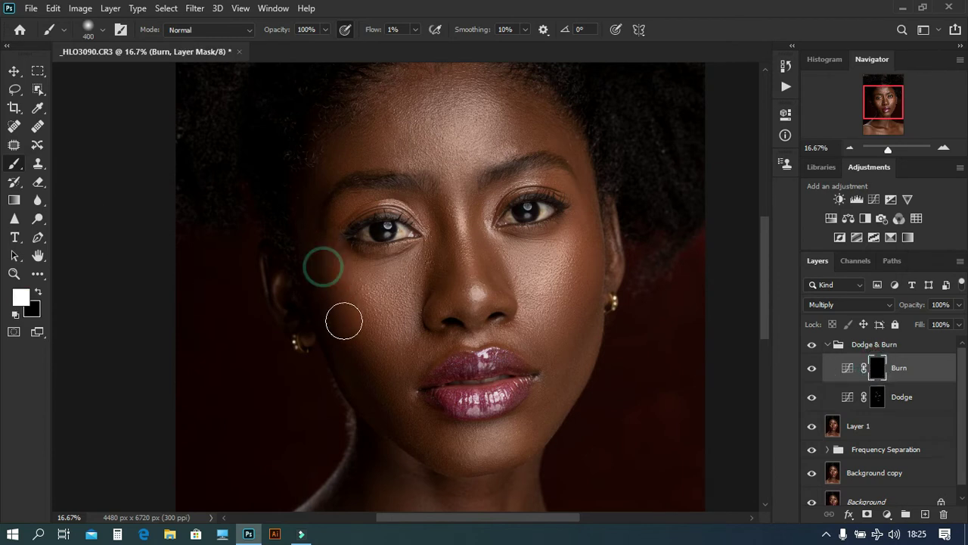
drag(587, 250, 590, 265)
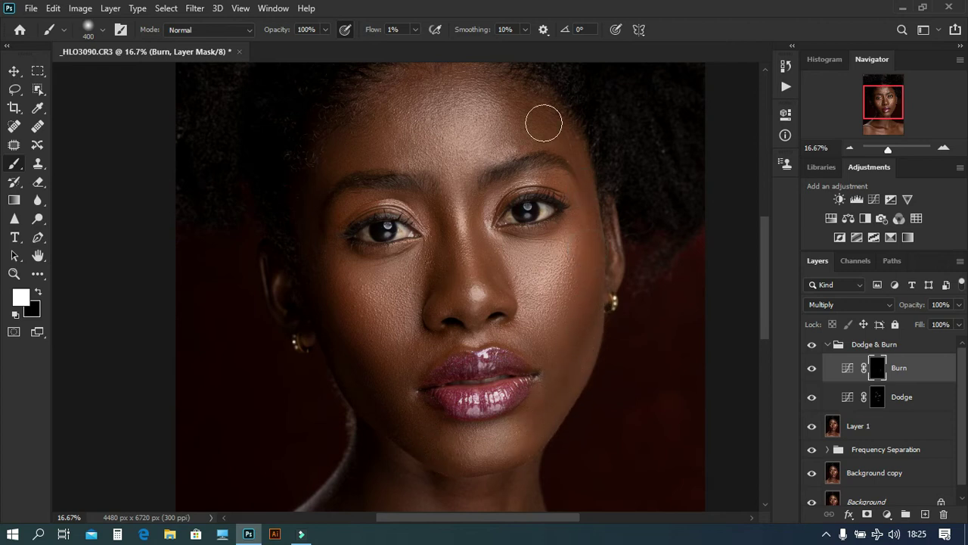
scroll(378, 219, up, 3)
drag(480, 158, 555, 177)
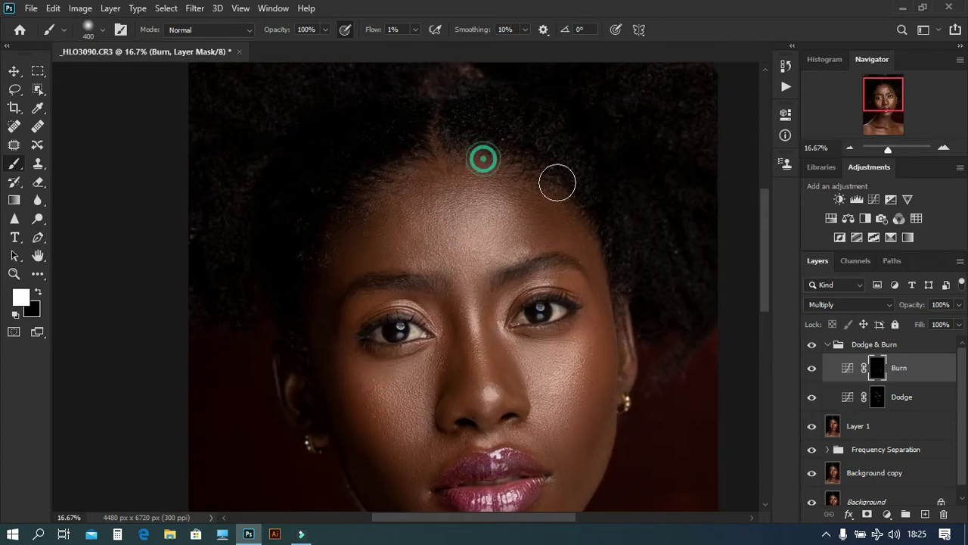
key(x)
key(x)
key(bracketleft)
key(bracketleft)
key(bracketleft)
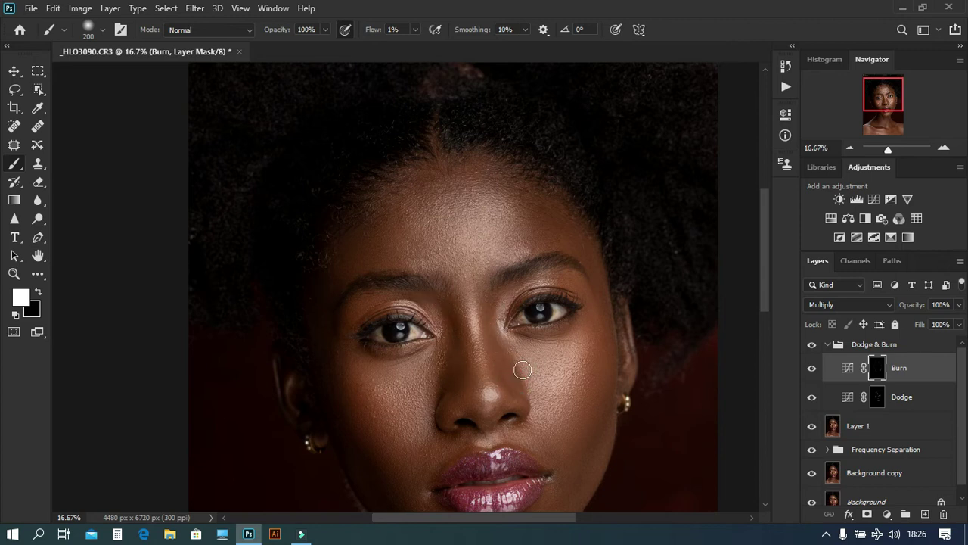
key(ctrl+minus)
key(ctrl+minus)
key(ctrl+plus)
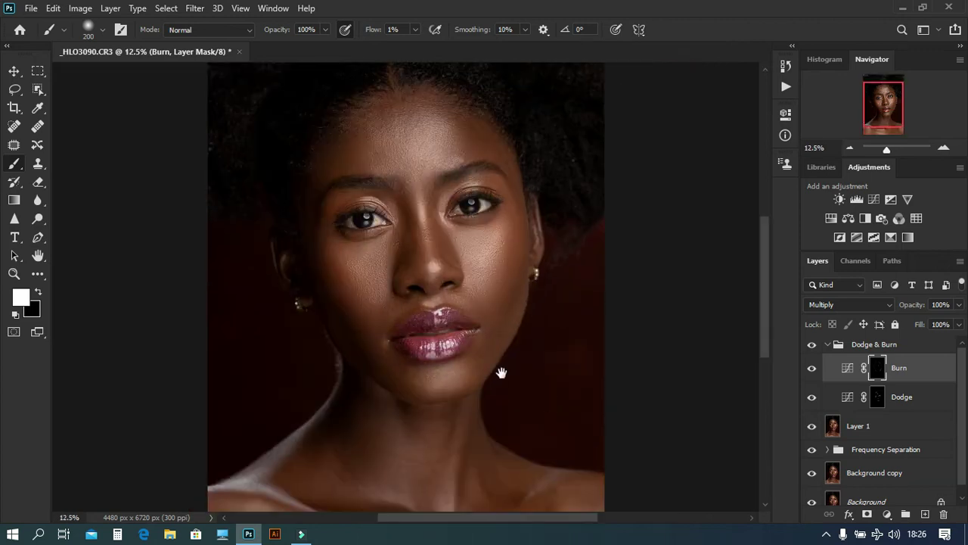
drag(501, 372, 529, 251)
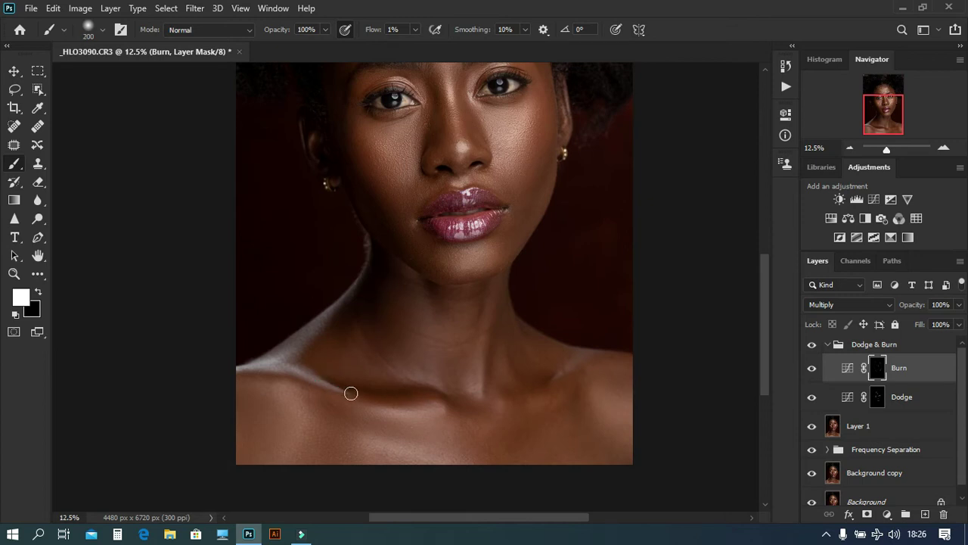
key(bracketleft)
key(bracketleft)
Collapse the Dodge & Burn group and toggle it off and on to compare before/after.
click(877, 398)
key(bracketright)
key(bracketright)
key(bracketright)
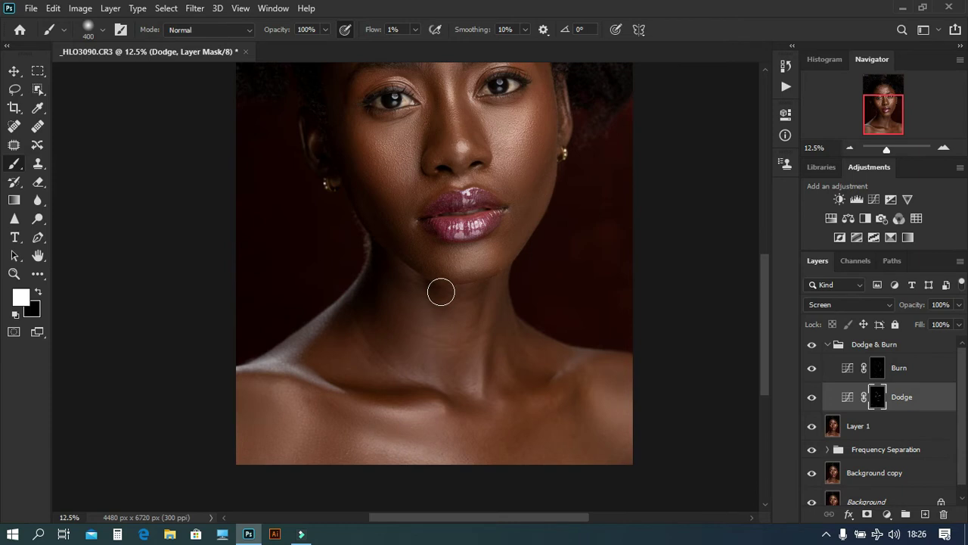
mouse_move(416, 236)
mouse_down()
mouse_move(483, 338)
mouse_move(398, 372)
mouse_up()
alt+click(492, 270)
click(827, 344)
click(811, 346)
click(812, 346)
click(812, 346)
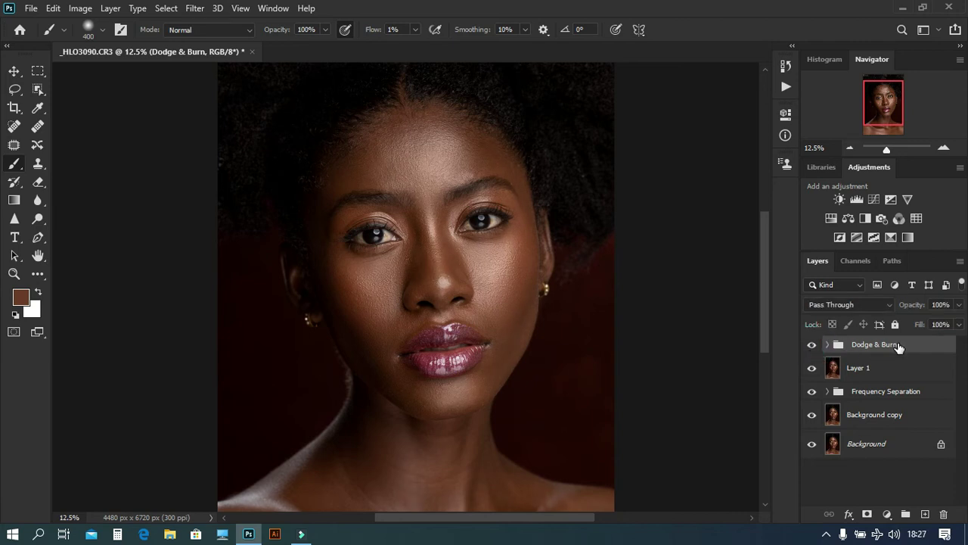
Stamp all visible layers into Layer 2 and show the PrinceGraphics v1.0 actions in Button Mode.
key(ctrl+shift+alt+e)
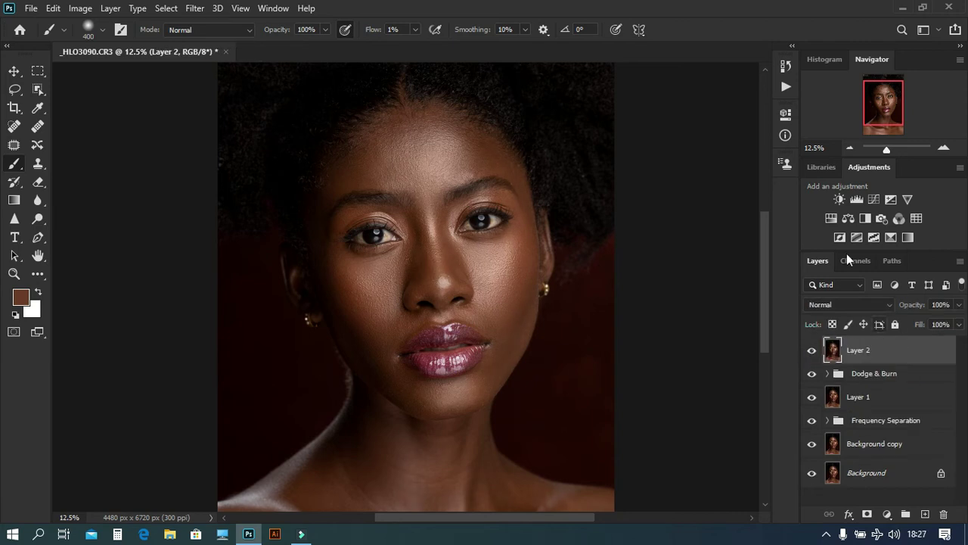
click(787, 86)
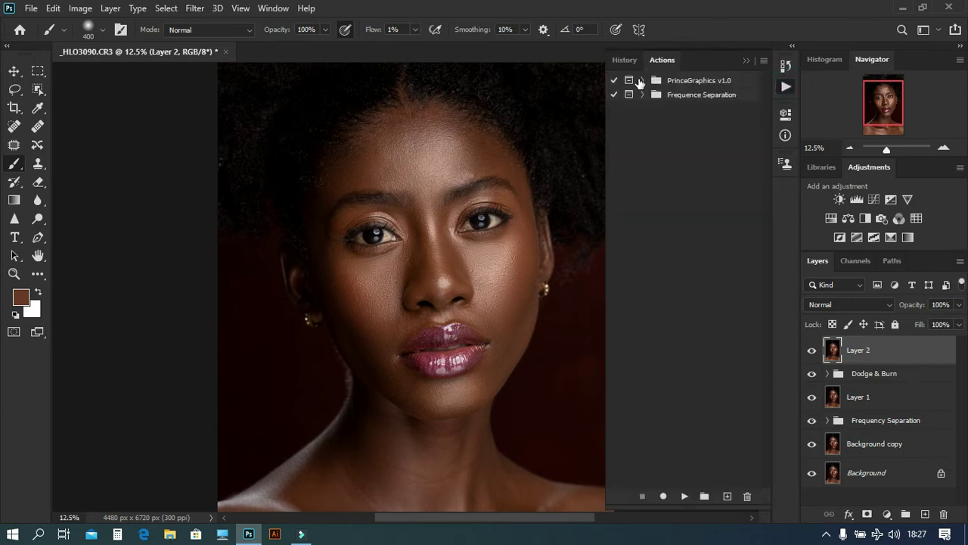
click(640, 80)
click(763, 59)
click(794, 66)
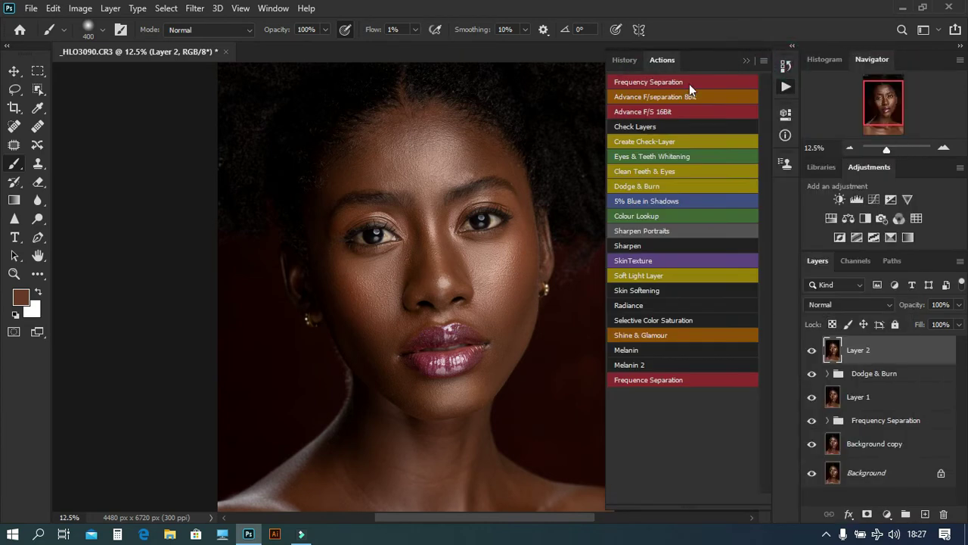
Run the Clean Teeth & Eyes action, then delete the group it created.
click(636, 170)
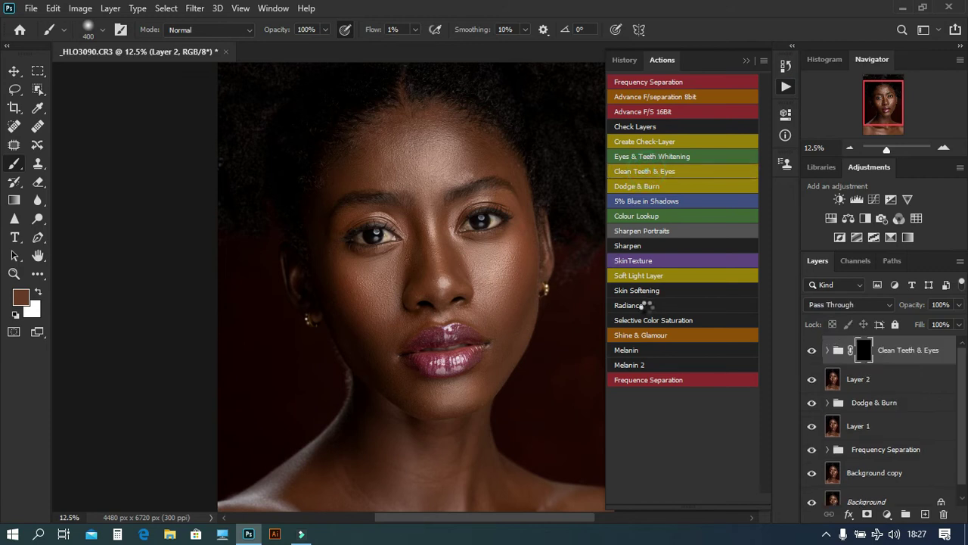
click(827, 350)
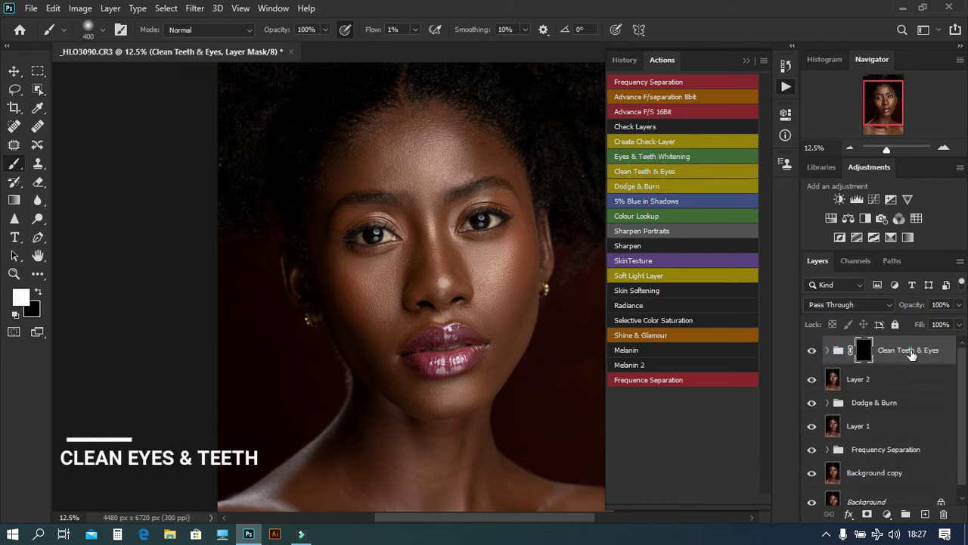
drag(839, 349, 947, 517)
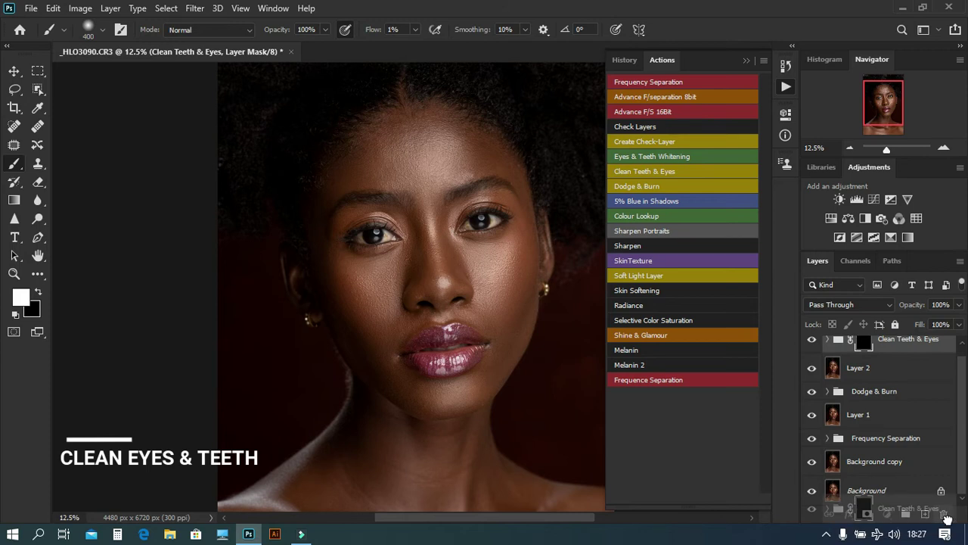
drag(947, 516, 946, 516)
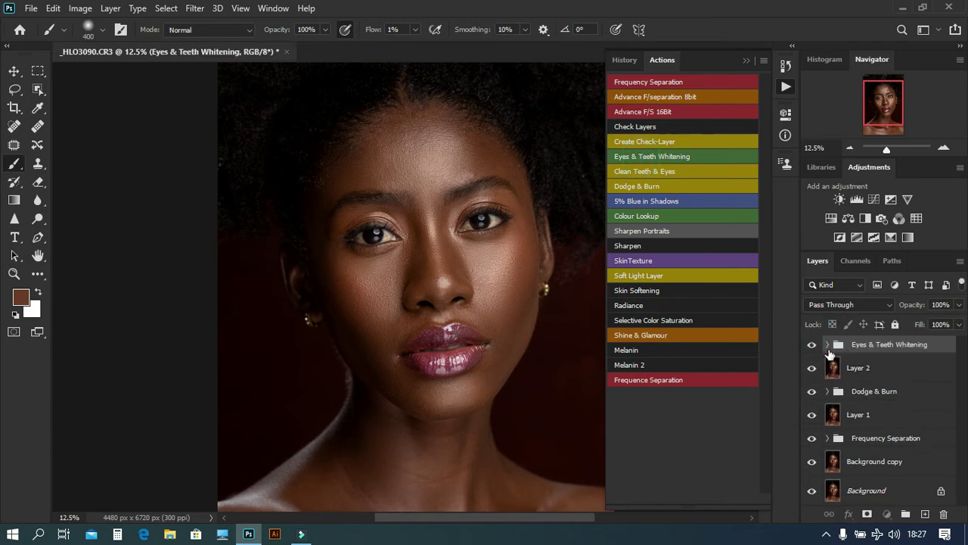
Target the Photo Filter 1 mask, zoom into the eyes, and use a small brush at 46% flow.
click(828, 344)
click(880, 428)
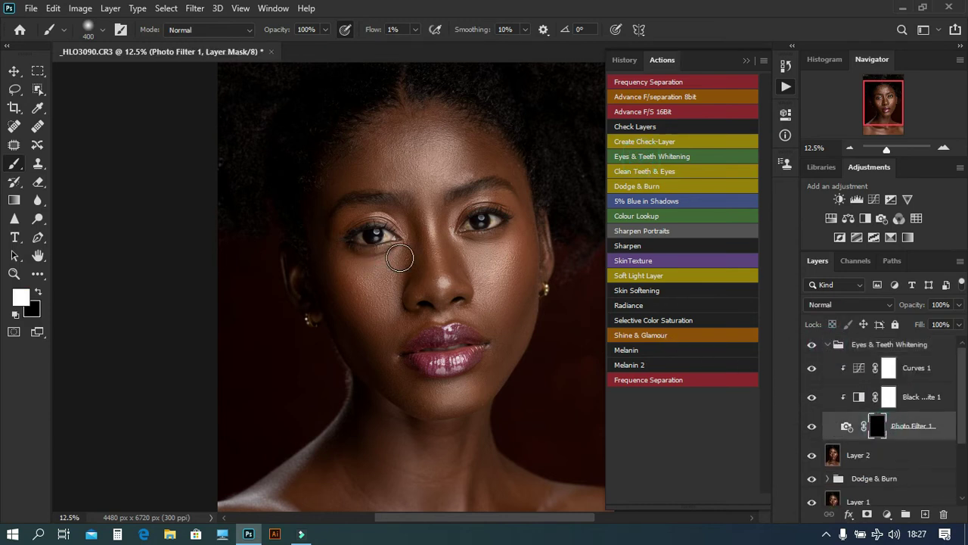
scroll(401, 265, up, 1)
scroll(401, 264, up, 1)
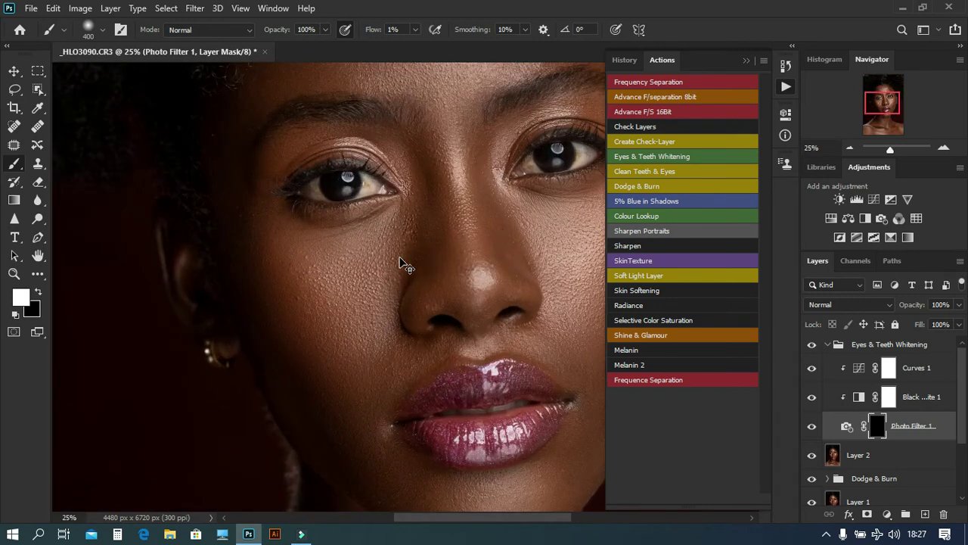
drag(462, 220, 314, 319)
key(bracketleft)
key(bracketleft)
key(bracketleft)
key(bracketleft)
key(bracketleft)
key(bracketleft)
click(415, 30)
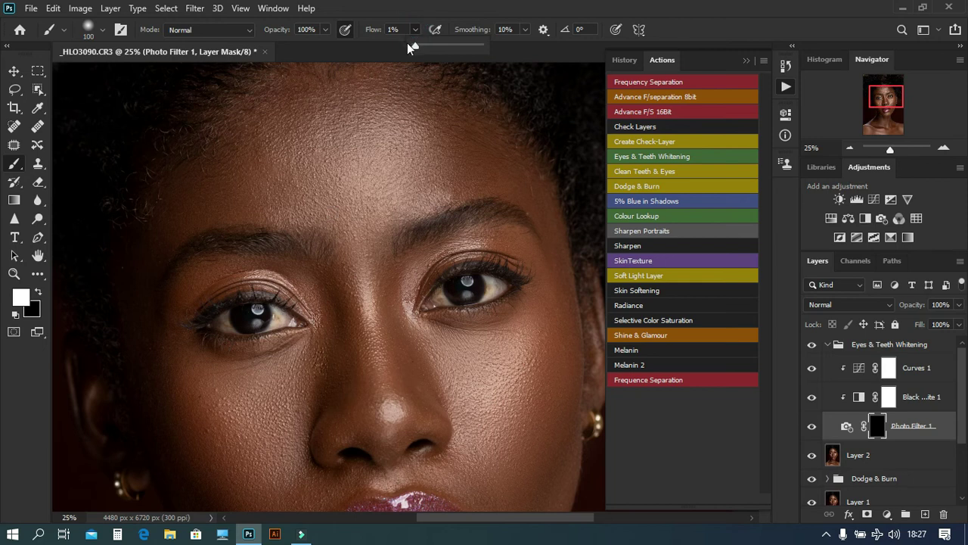
drag(436, 47, 445, 47)
Paint the whitening onto the irises, refining the mask edges with black.
drag(276, 320, 282, 315)
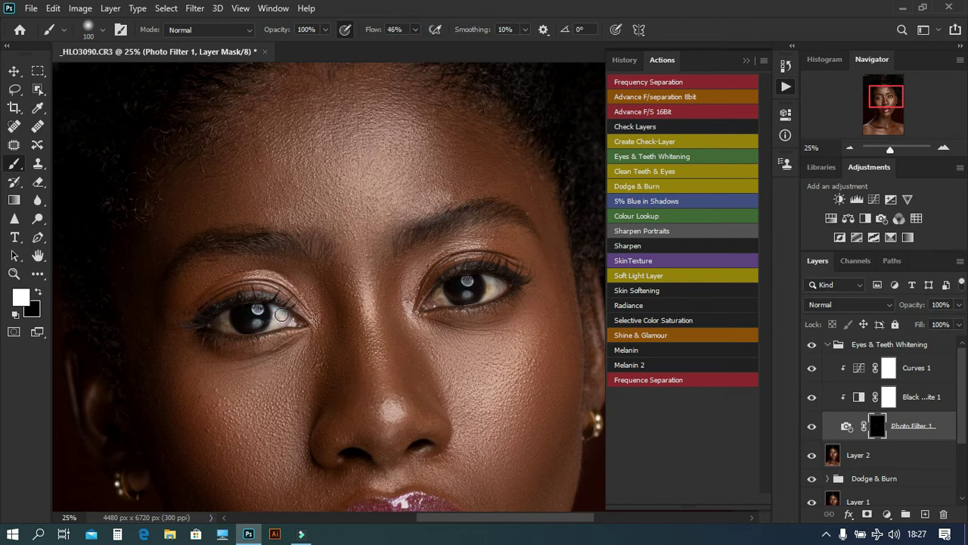
key(ctrl+z)
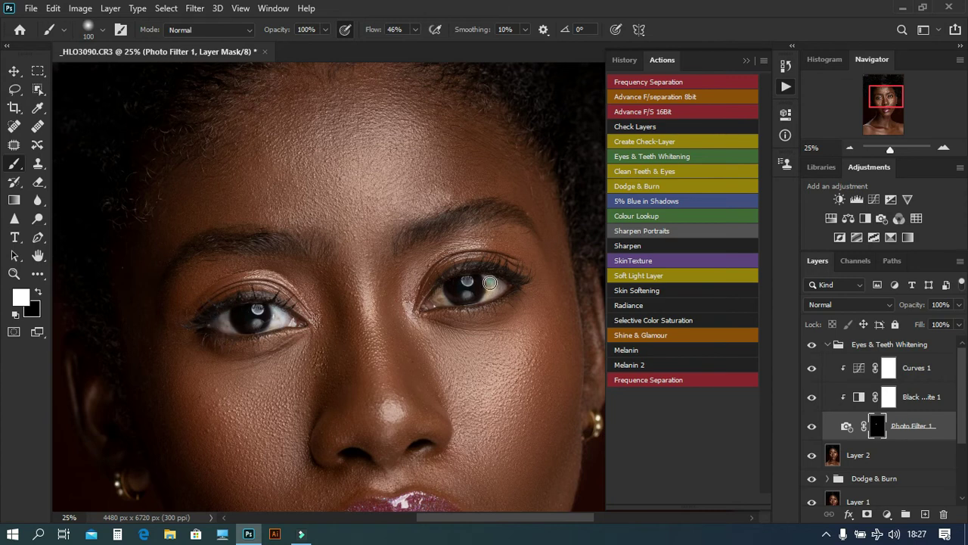
click(434, 295)
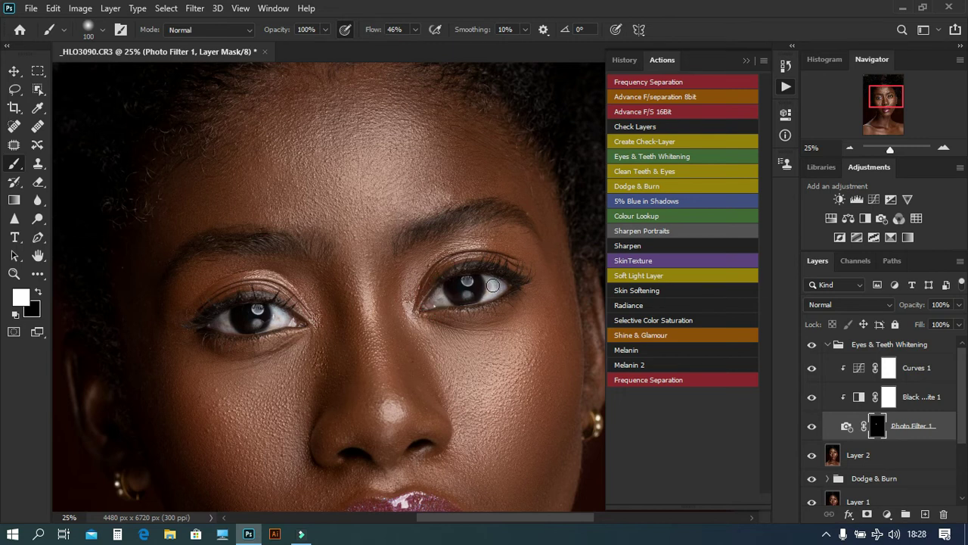
key(x)
click(239, 315)
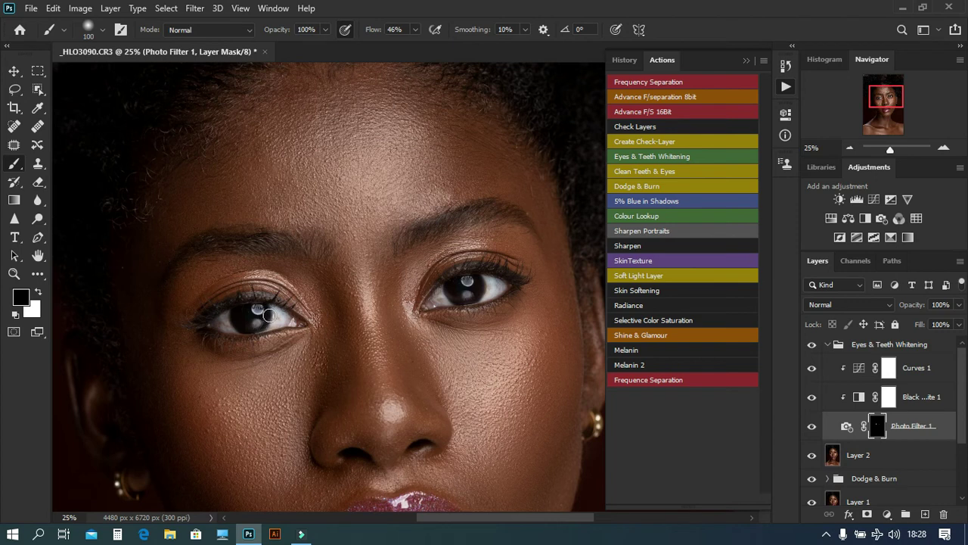
click(236, 313)
click(461, 286)
scroll(338, 395, down, 5)
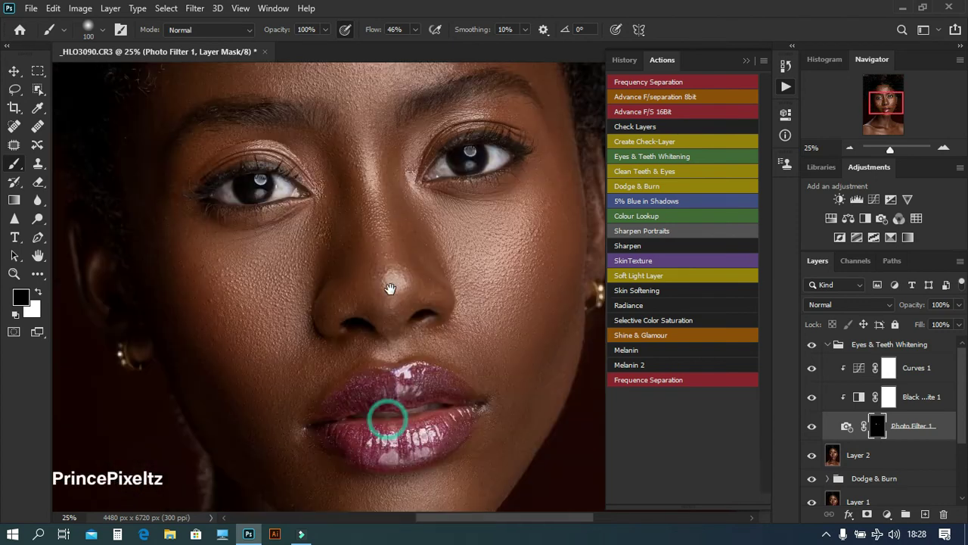
key(x)
Whiten the teeth between the lips and collapse the Eyes & Teeth Whitening group.
click(438, 403)
drag(438, 403, 351, 416)
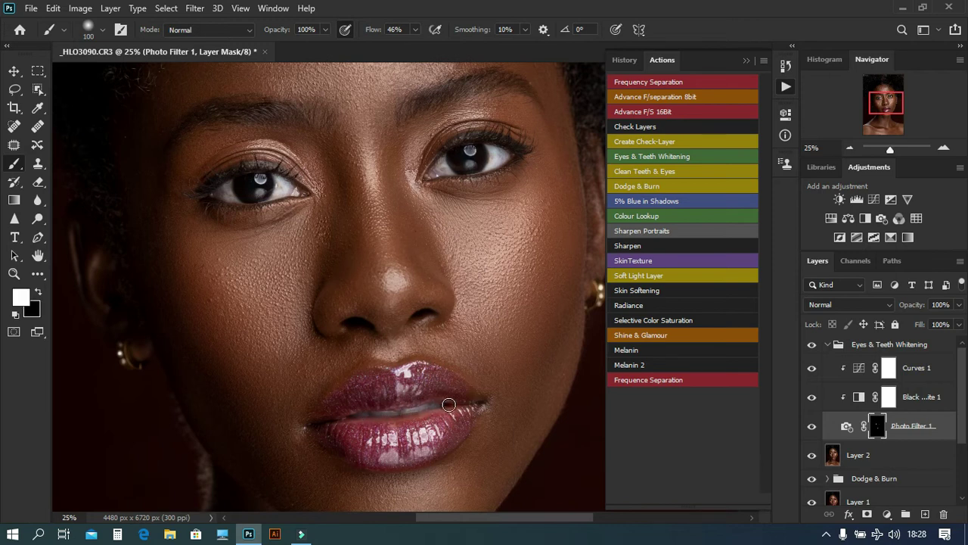
drag(465, 296, 429, 358)
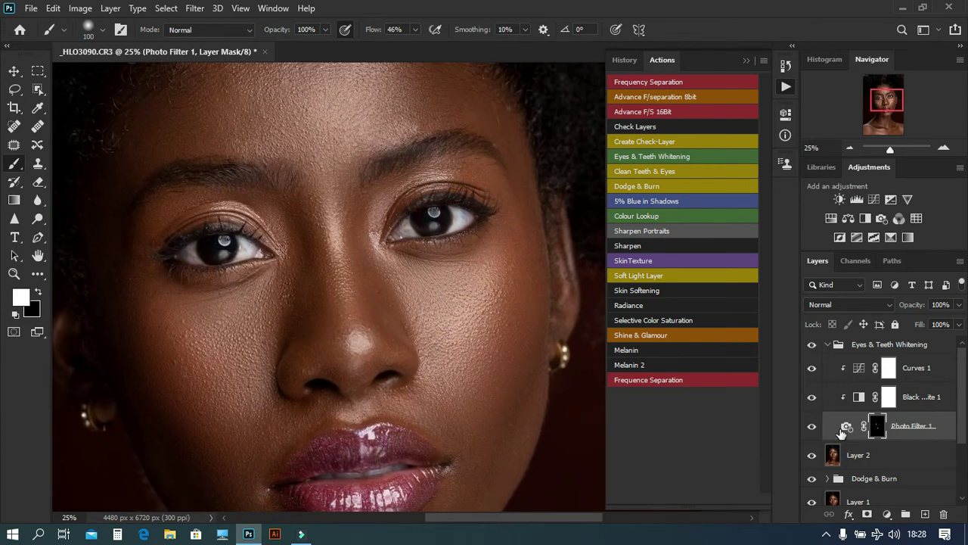
click(827, 344)
Compare the whitening before/after and lower the group's opacity to 72%.
click(812, 346)
click(812, 345)
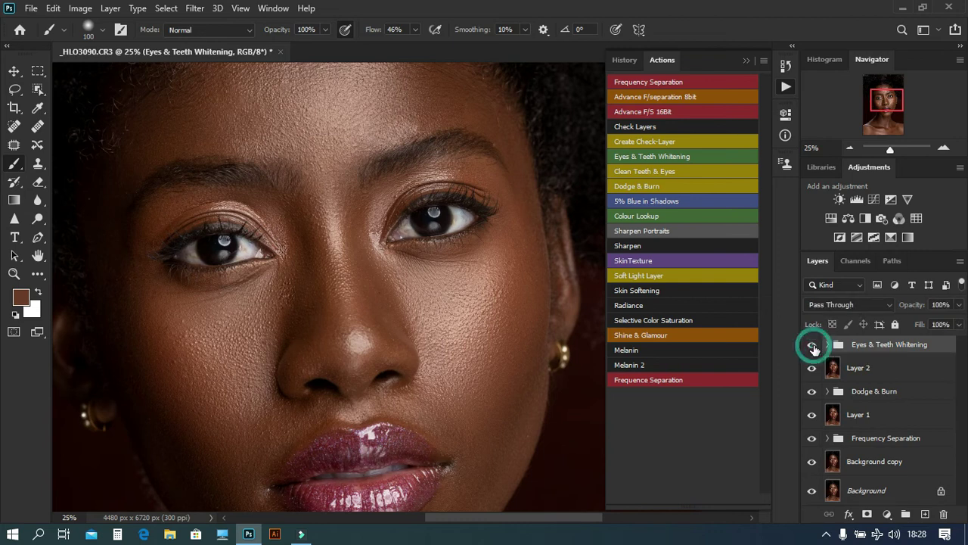
drag(959, 305, 936, 324)
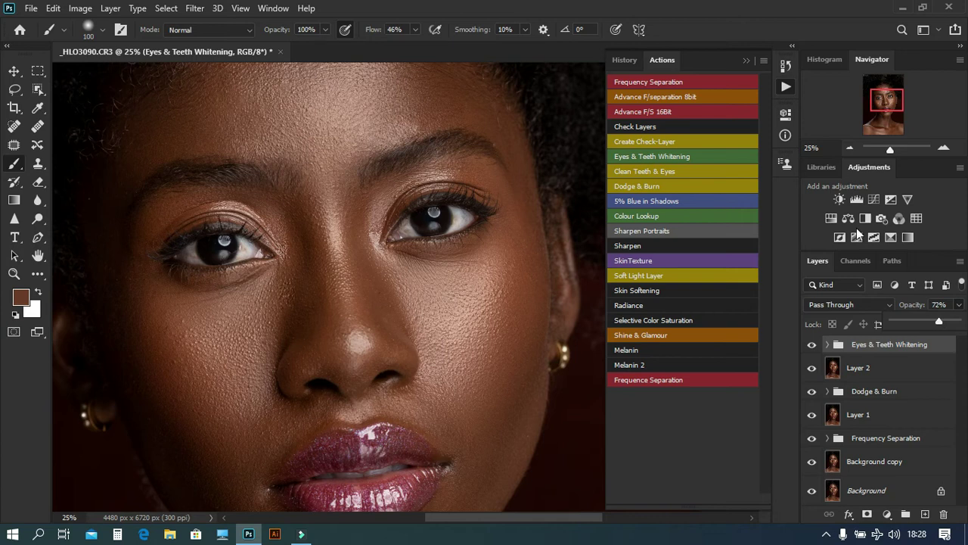
click(877, 347)
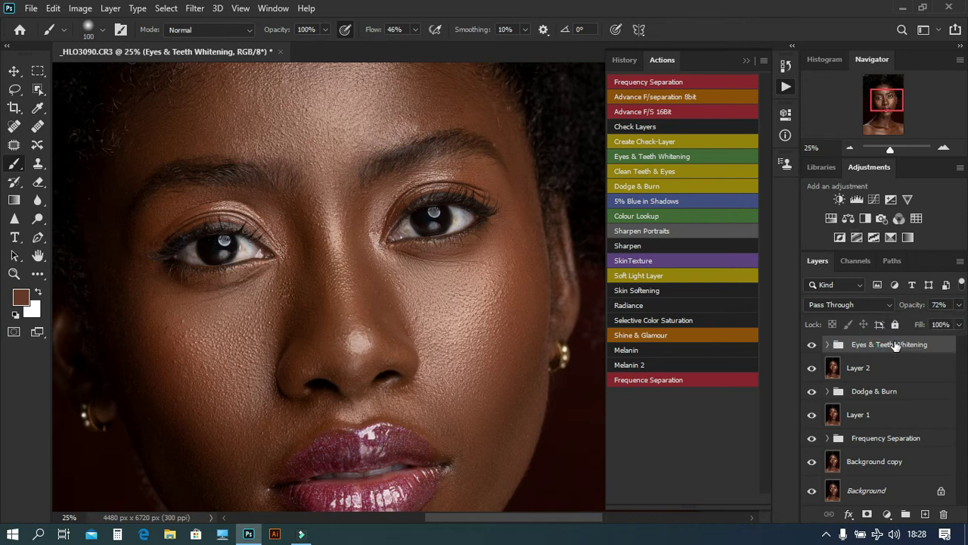
Stamp all visible layers into Layer 3 and duplicate it as Layer 3 copy.
key(ctrl+minus)
key(ctrl+minus)
key(ctrl+minus)
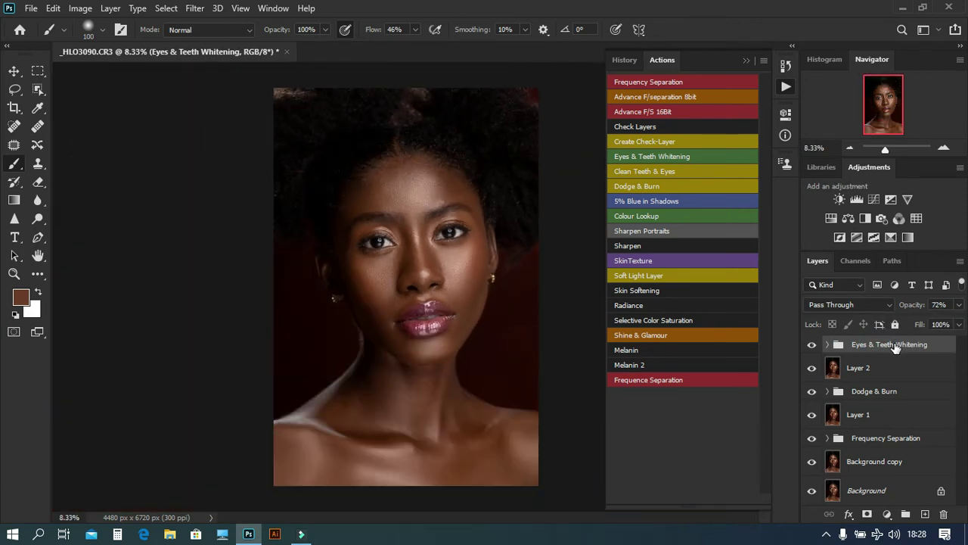
key(ctrl+plus)
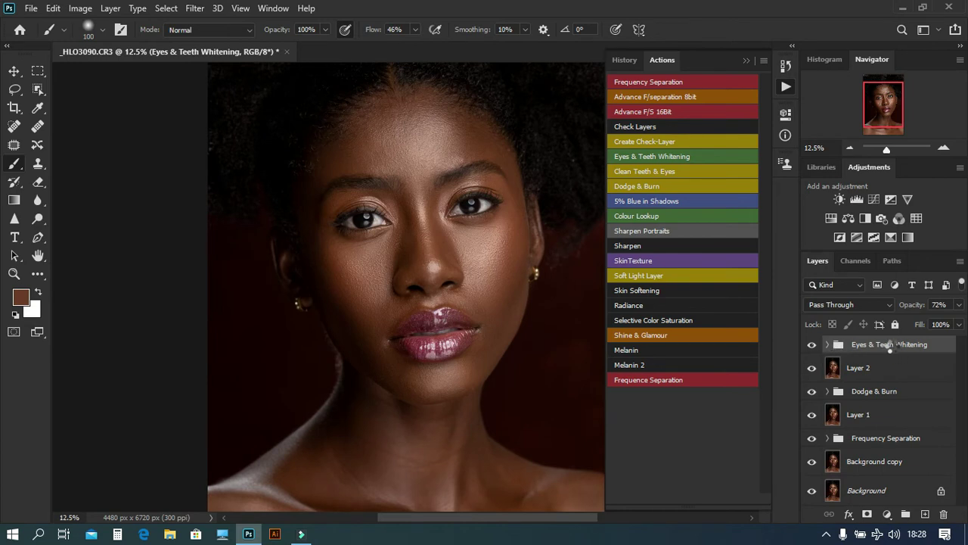
key(ctrl+shift+alt+e)
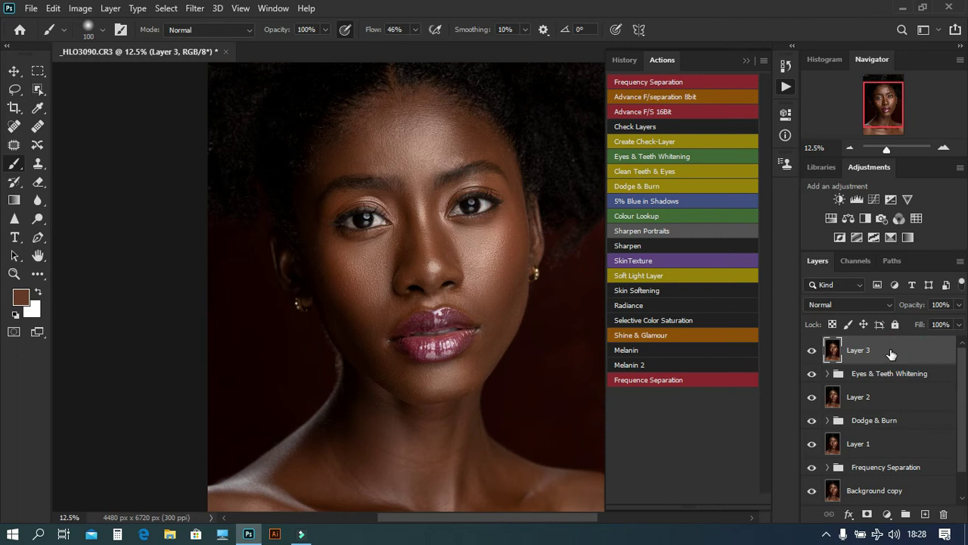
drag(891, 352, 924, 513)
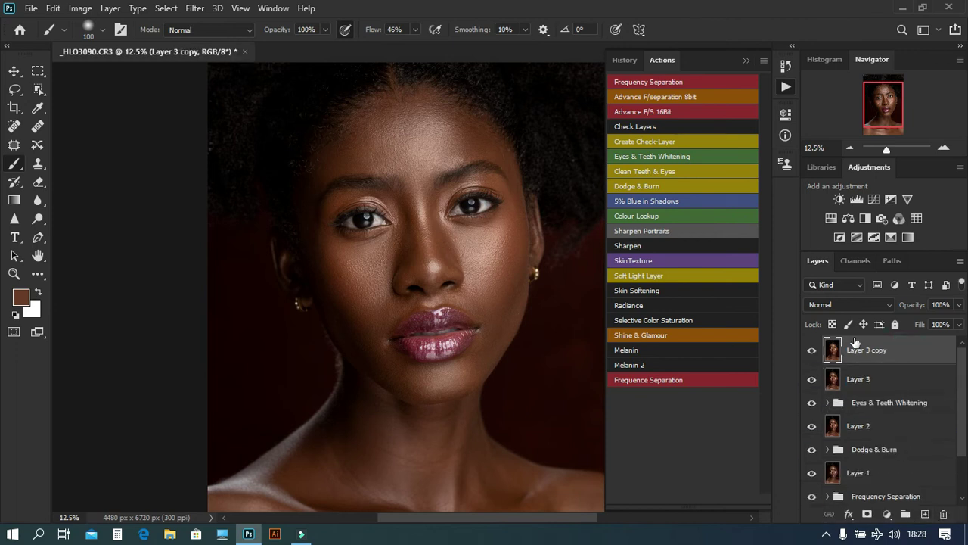
Close the Actions list and apply Filter > Camera Raw Filter to Layer 3 copy.
click(745, 60)
click(195, 8)
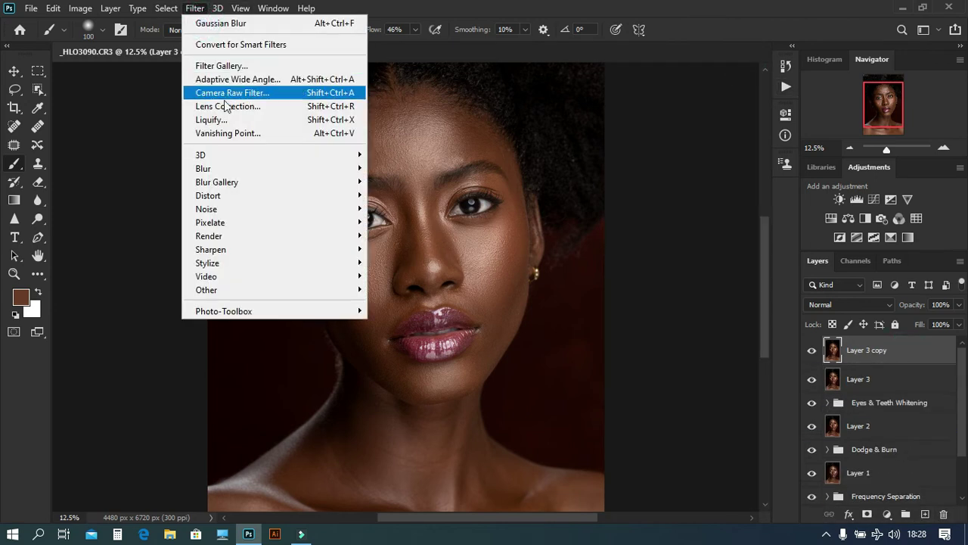
click(241, 93)
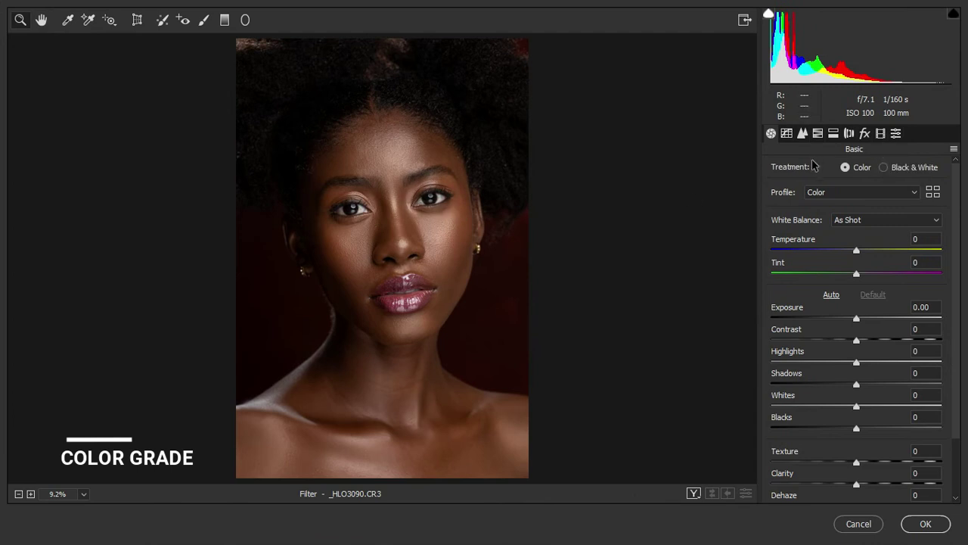
Set Blue Primary hue to -9, sharpening masking to 14 and luminance noise reduction to 16.
scroll(843, 371, down, 2)
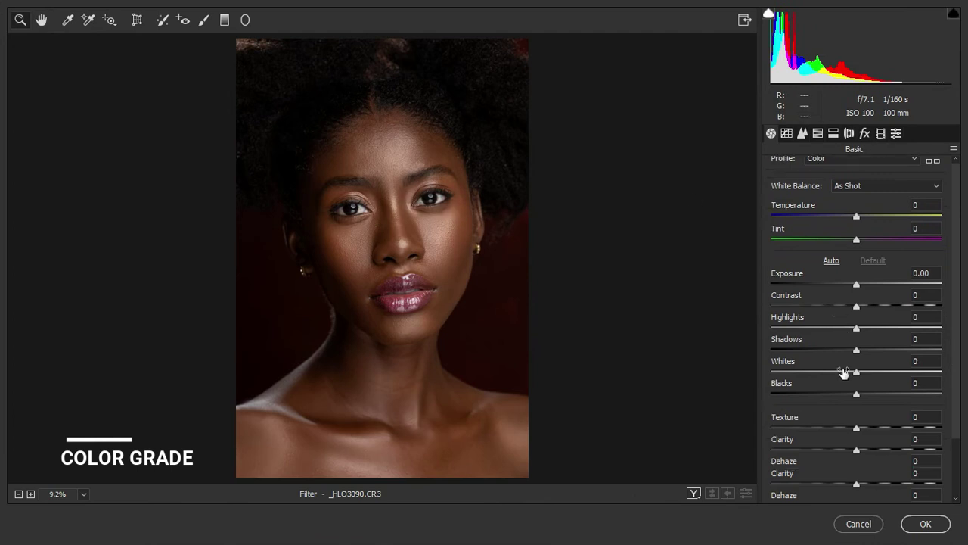
mouse_move(856, 390)
mouse_down()
mouse_move(868, 393)
mouse_move(853, 406)
mouse_up()
click(881, 133)
click(693, 493)
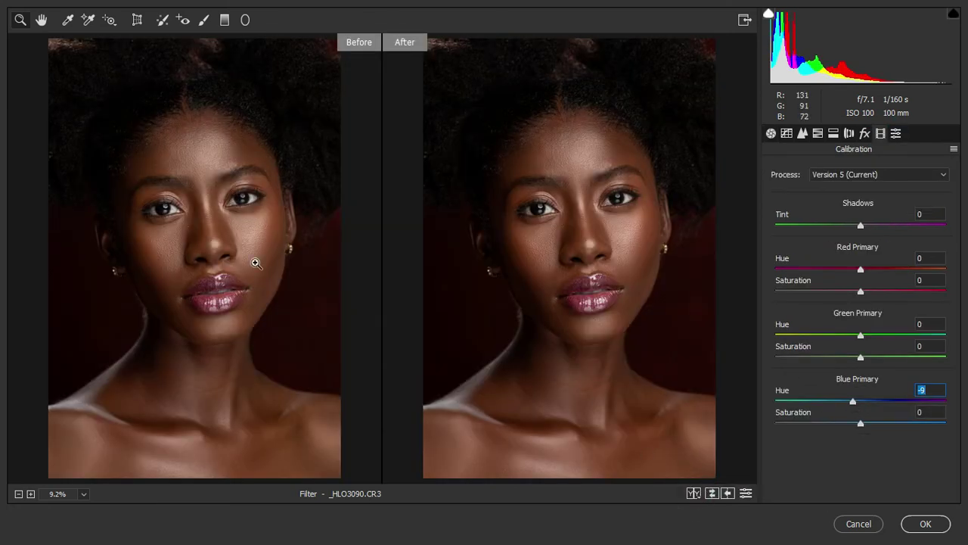
click(802, 133)
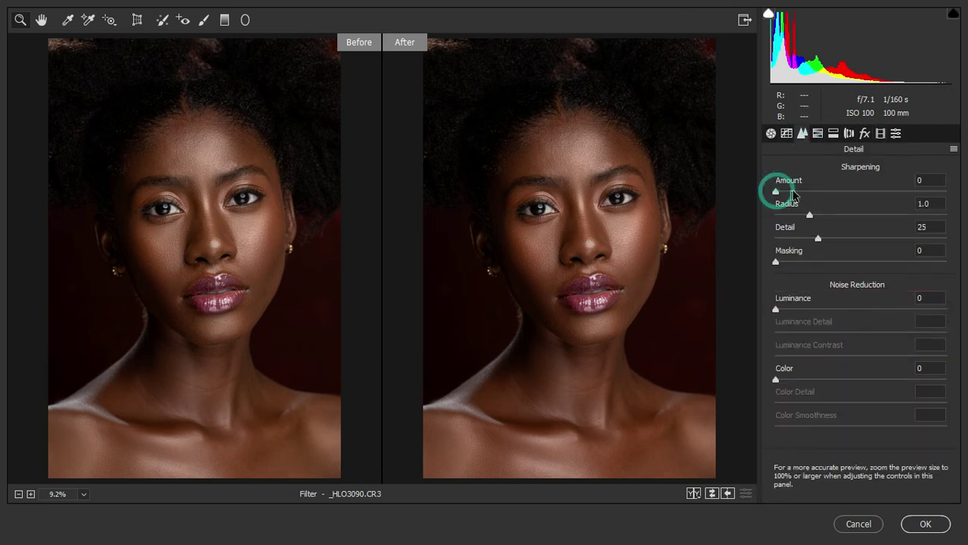
drag(788, 265, 800, 262)
drag(777, 309, 805, 308)
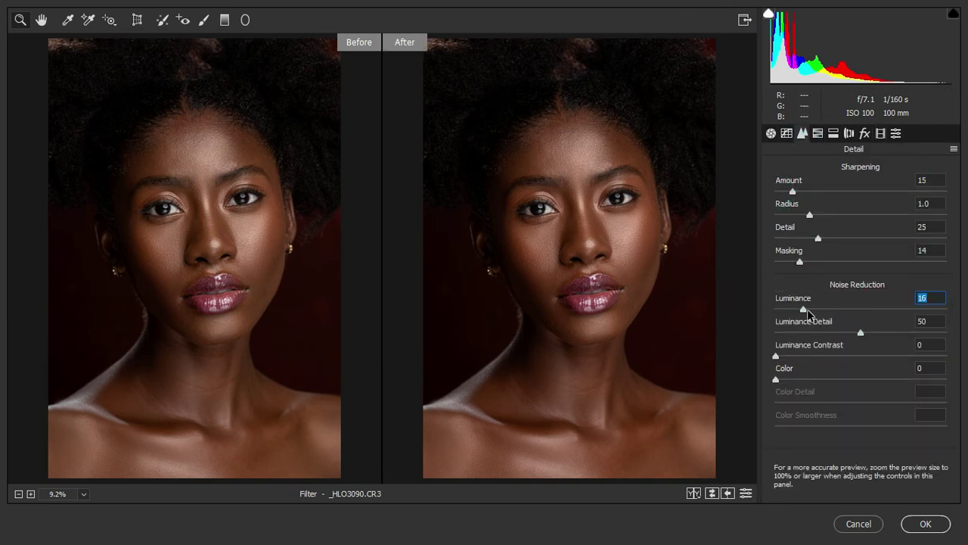
Set Highlights +13, Purples saturation +12 and Vibrance +8, then apply the Camera Raw grade.
click(771, 133)
drag(856, 291, 868, 296)
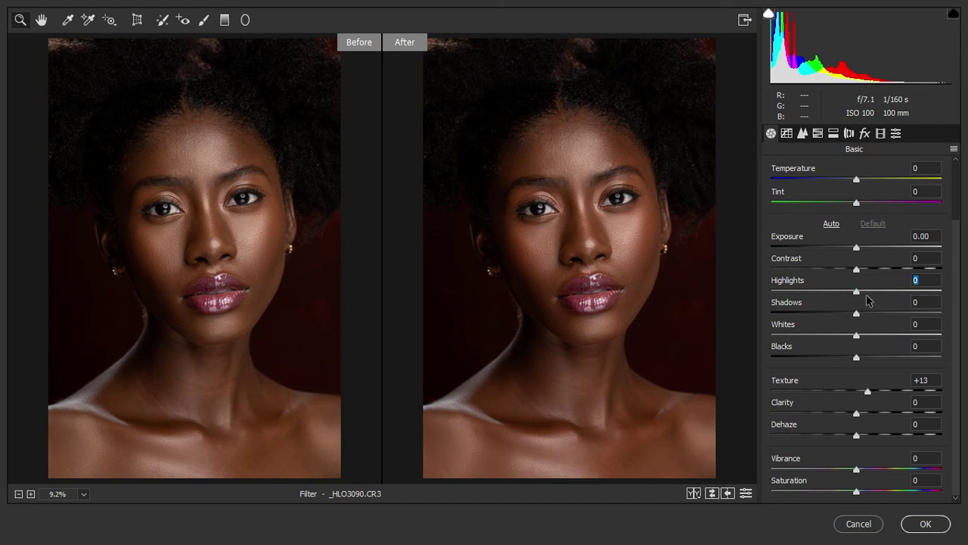
click(818, 134)
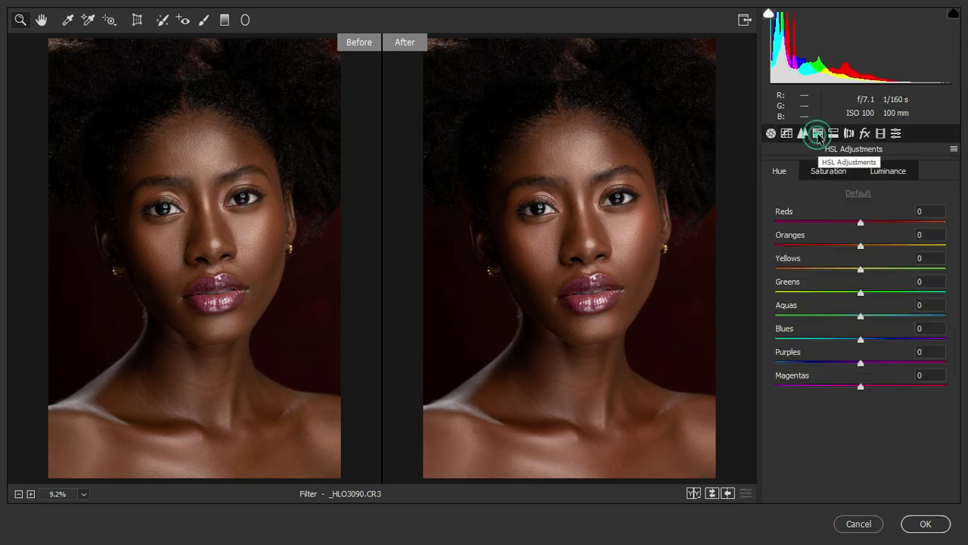
drag(860, 363, 871, 363)
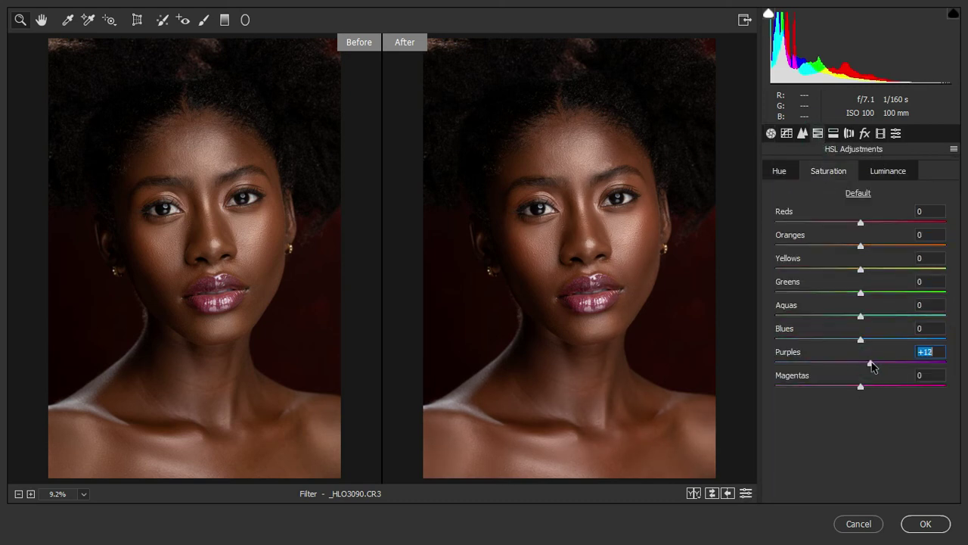
click(771, 133)
drag(857, 494, 862, 470)
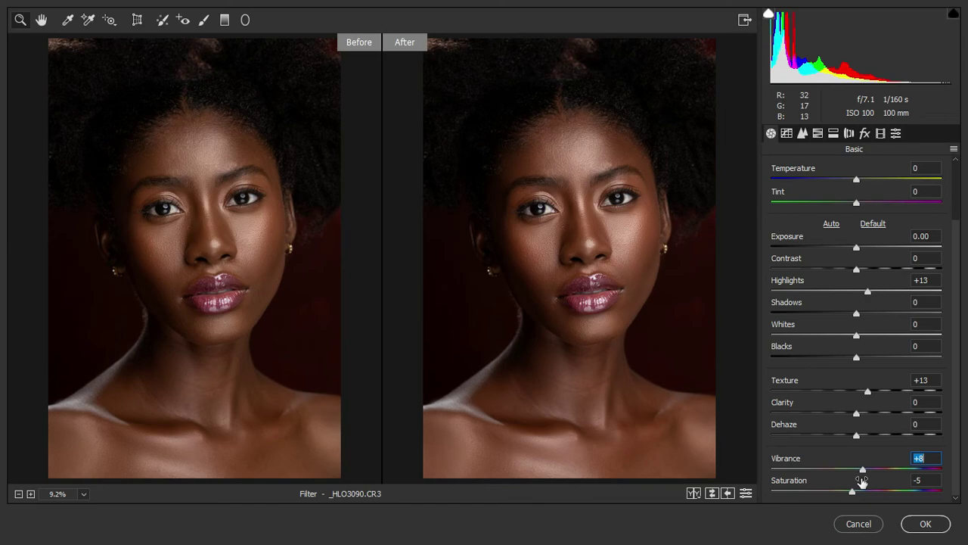
click(925, 524)
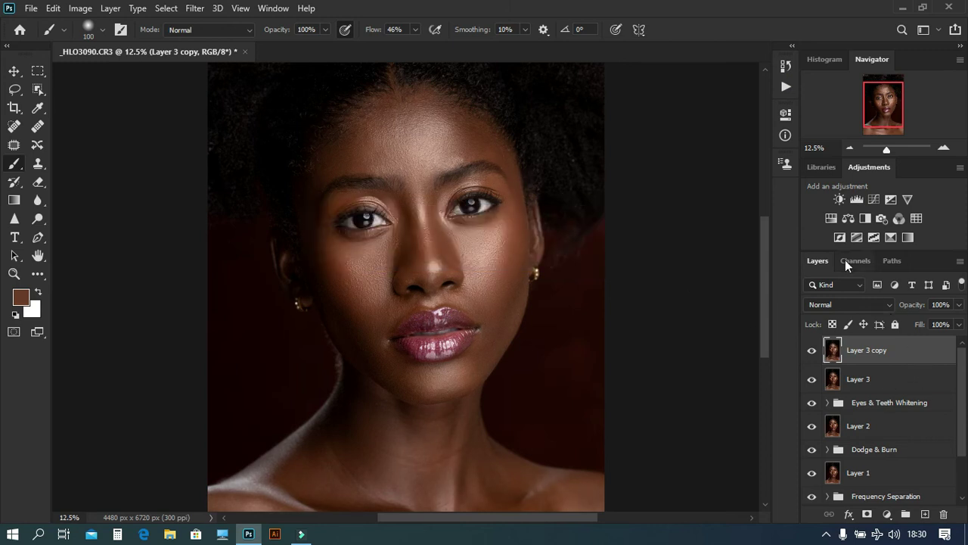
Run the '5% Blue in Shadows' action to add a Color Balance 1 layer.
click(786, 87)
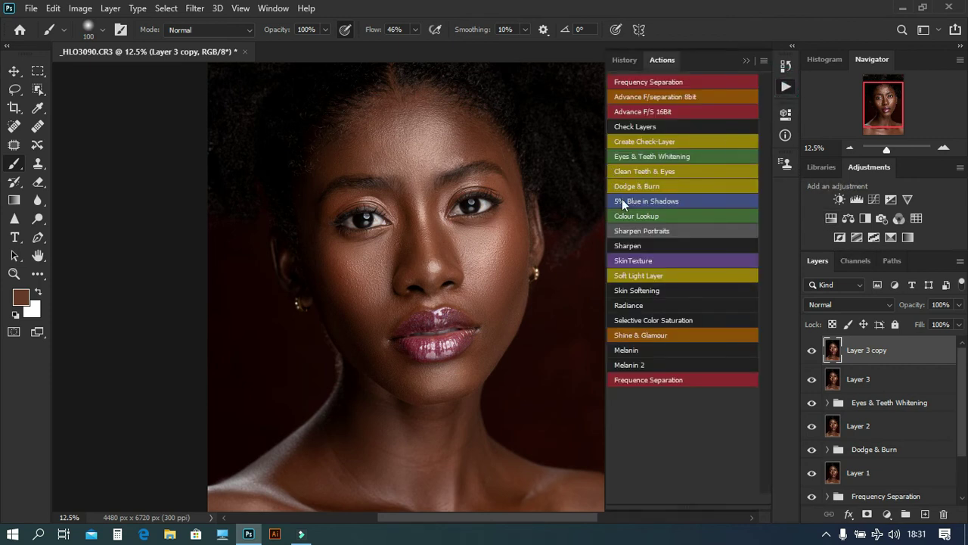
click(659, 201)
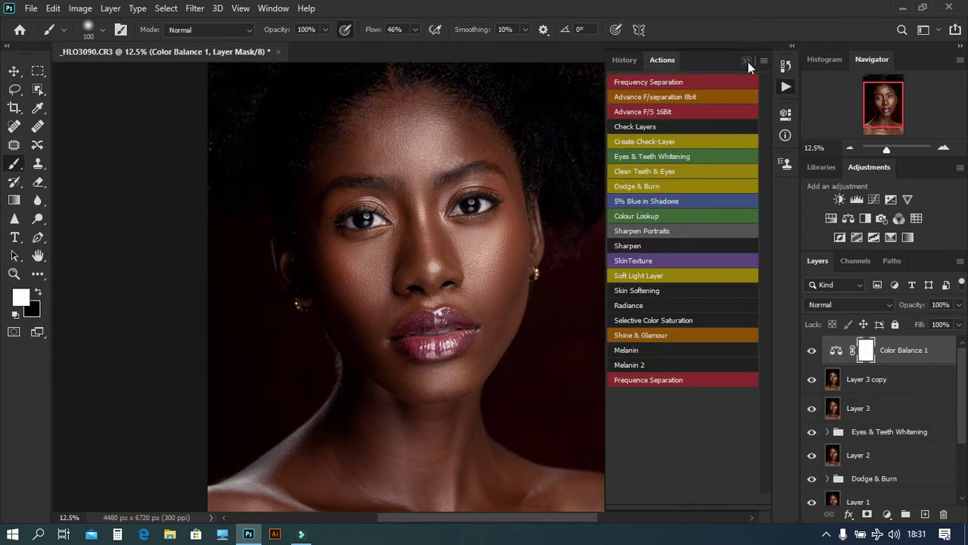
click(747, 60)
click(811, 350)
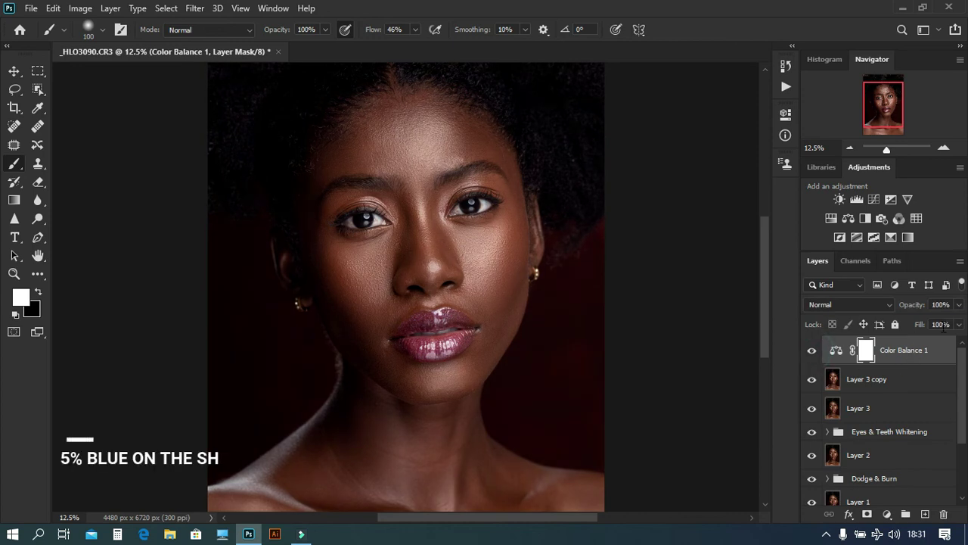
Lower the Color Balance 1 layer opacity to 49%.
click(960, 304)
drag(957, 323, 942, 325)
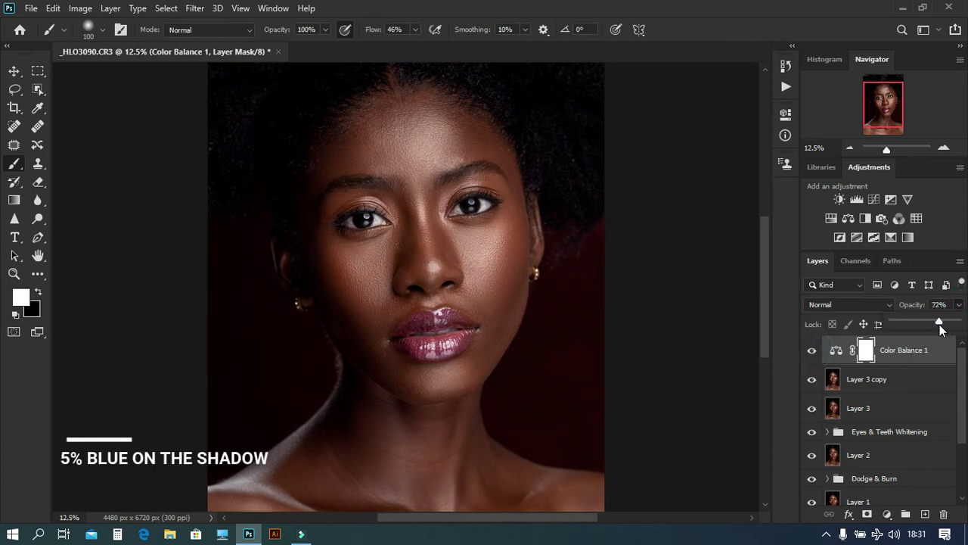
drag(941, 327, 921, 328)
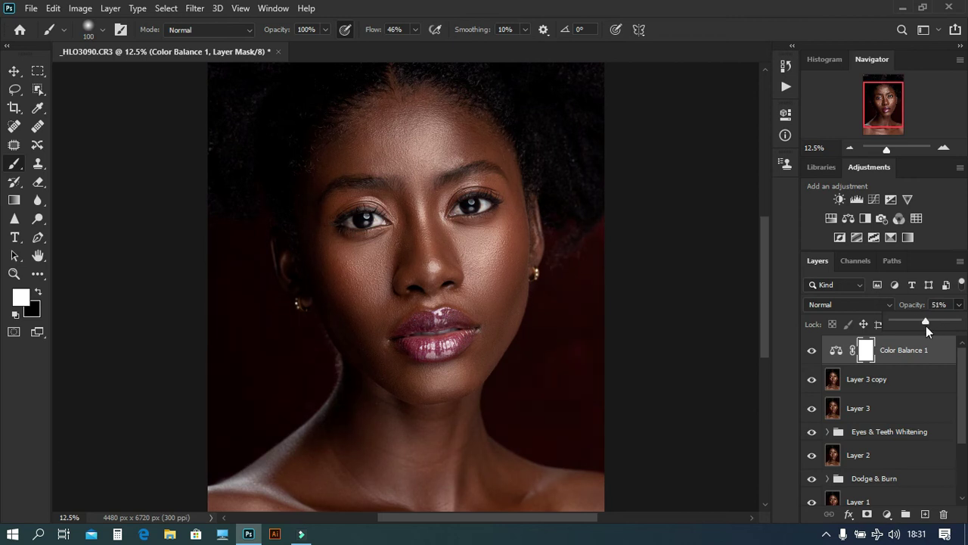
click(836, 349)
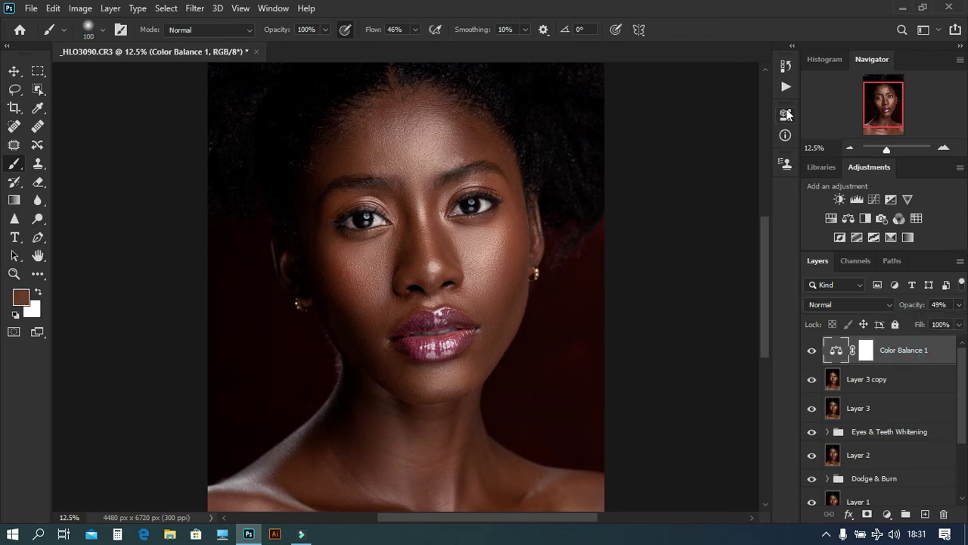
click(786, 87)
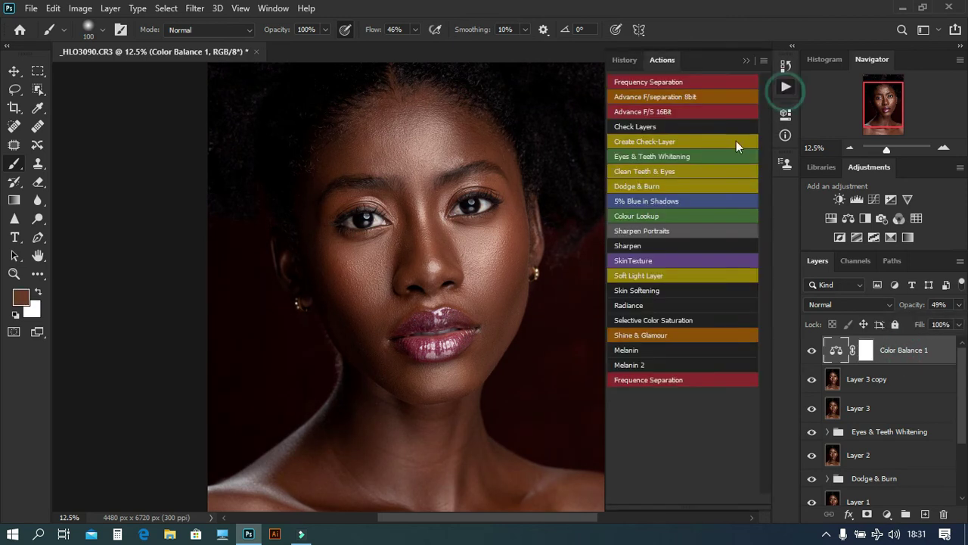
Run the Colour Lookup action and try Color Lookup 1 at 16% opacity, toggling its visibility.
click(639, 216)
click(959, 304)
click(904, 323)
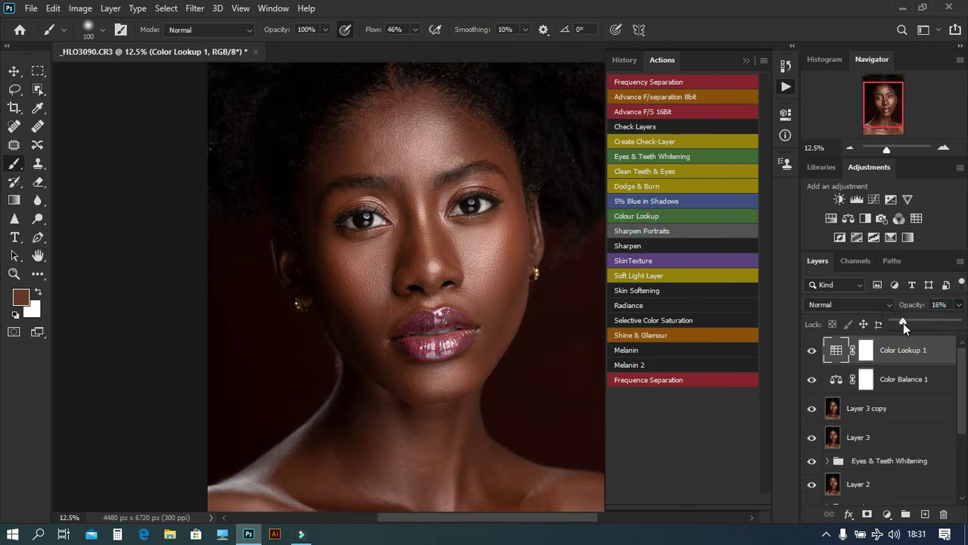
click(812, 350)
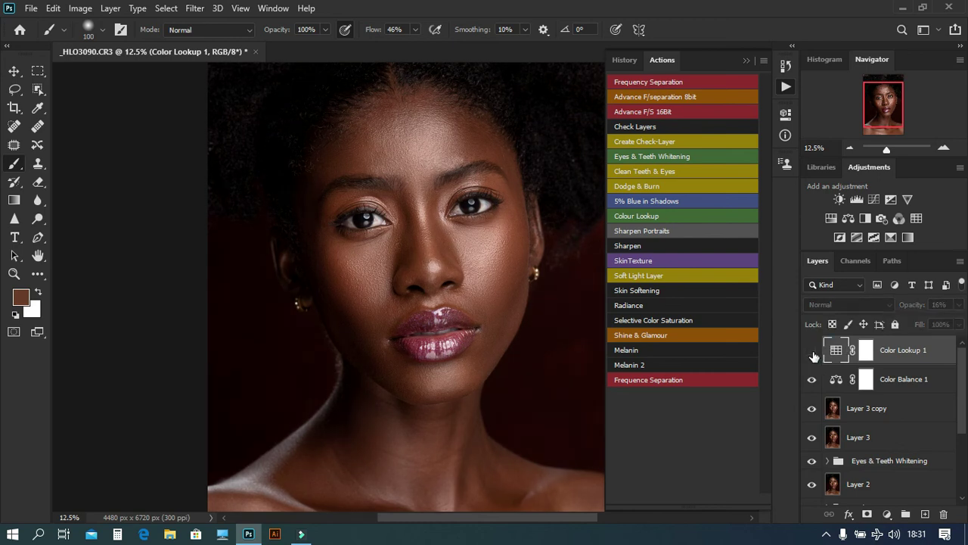
click(812, 353)
click(812, 351)
Delete the Color Lookup 1 layer and bring up the new adjustment layer list.
click(812, 351)
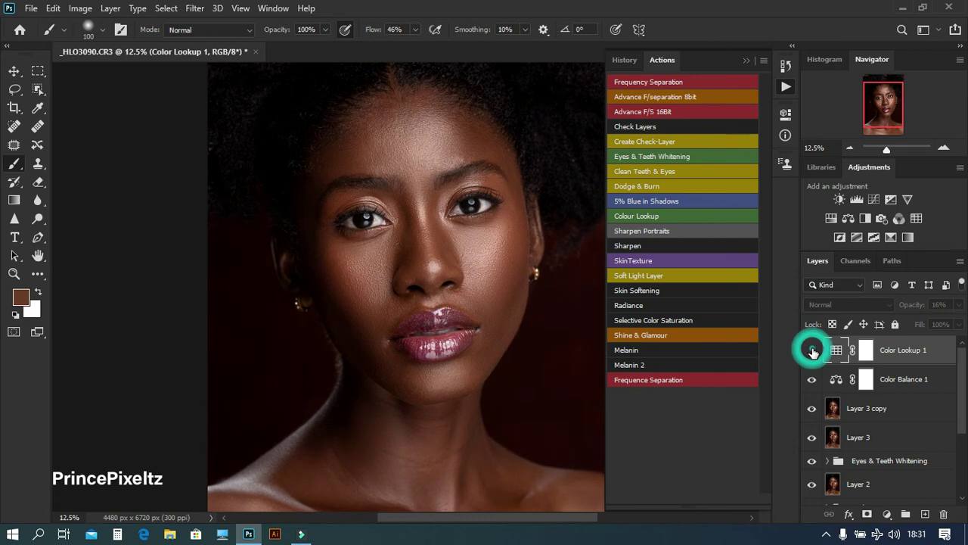
drag(900, 350, 943, 513)
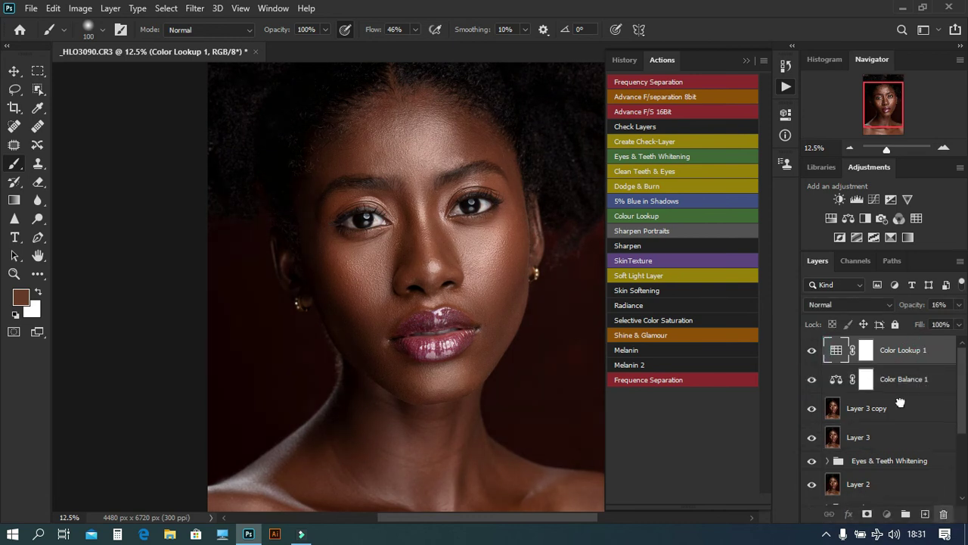
click(887, 515)
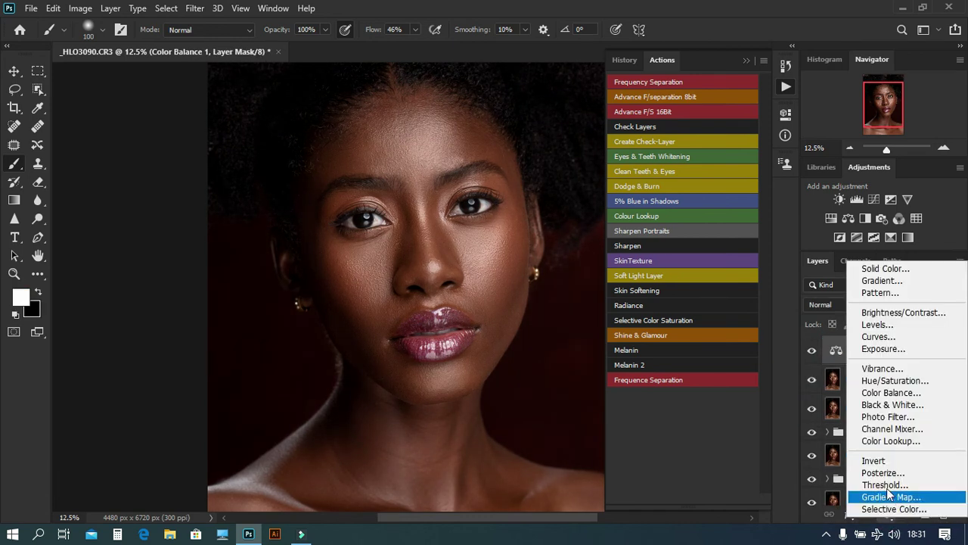
Add a Color Lookup layer loading Melanin Skin Tone.CUBE, then stamp visible layers into Layer 4.
click(898, 441)
click(704, 160)
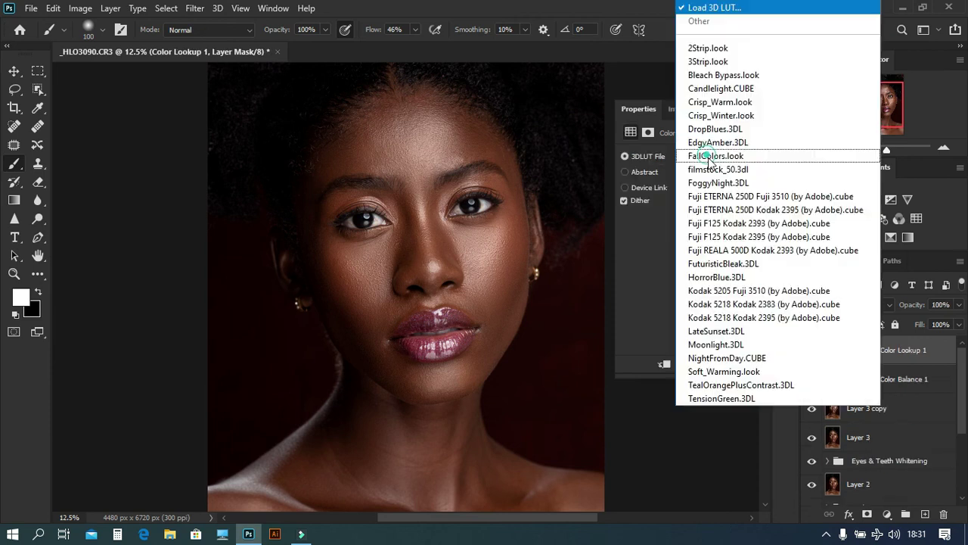
click(704, 9)
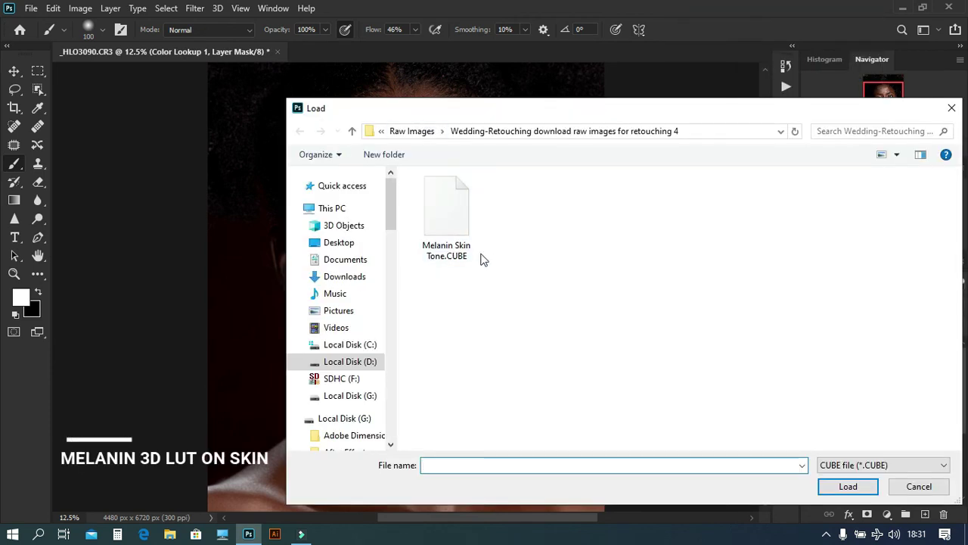
click(445, 220)
click(846, 486)
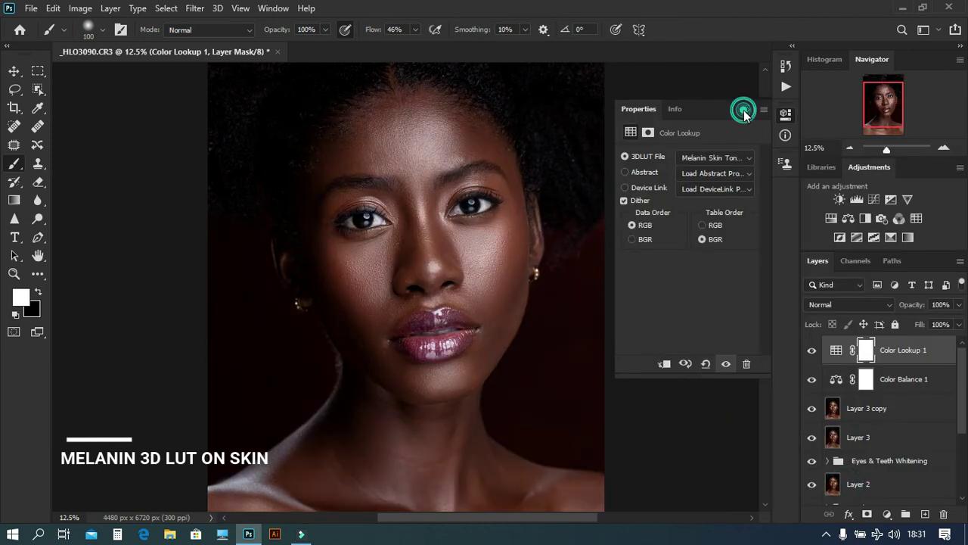
click(744, 110)
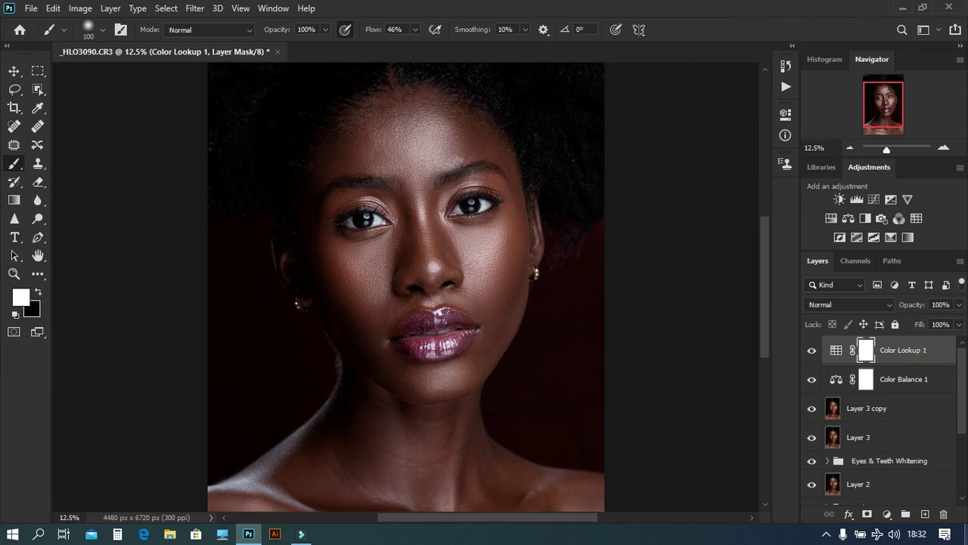
key(ctrl+shift+alt+e)
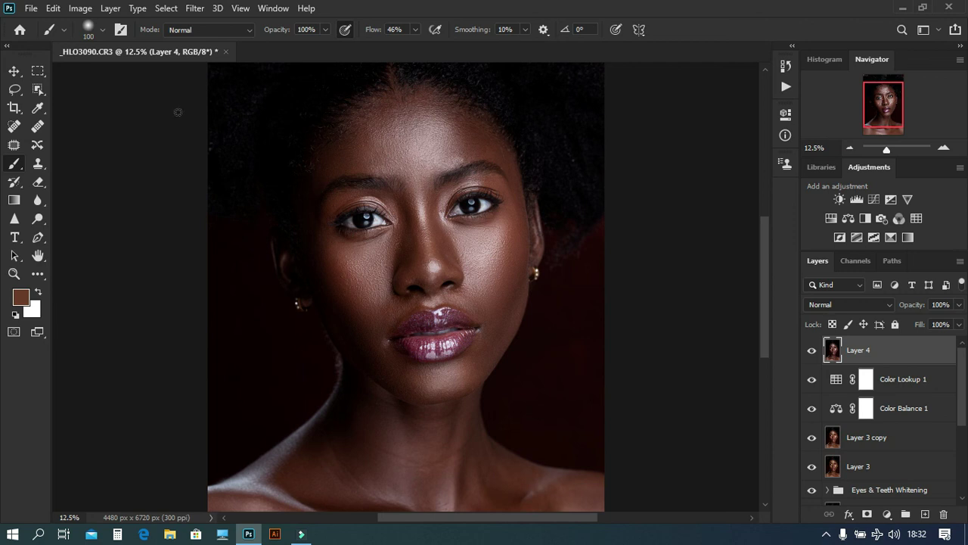
Float the portrait document and create a duplicate copy, _HLO3090 copy.
click(13, 69)
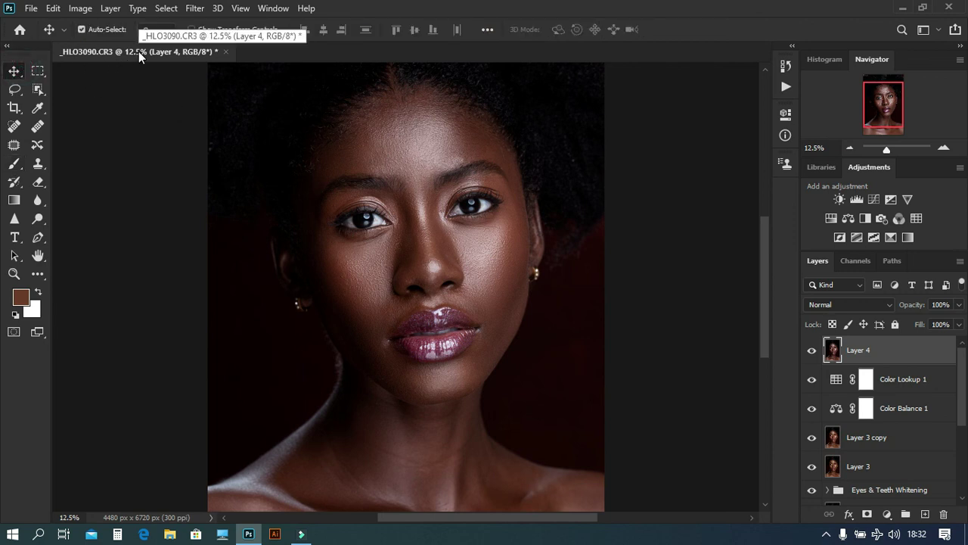
right_click(138, 52)
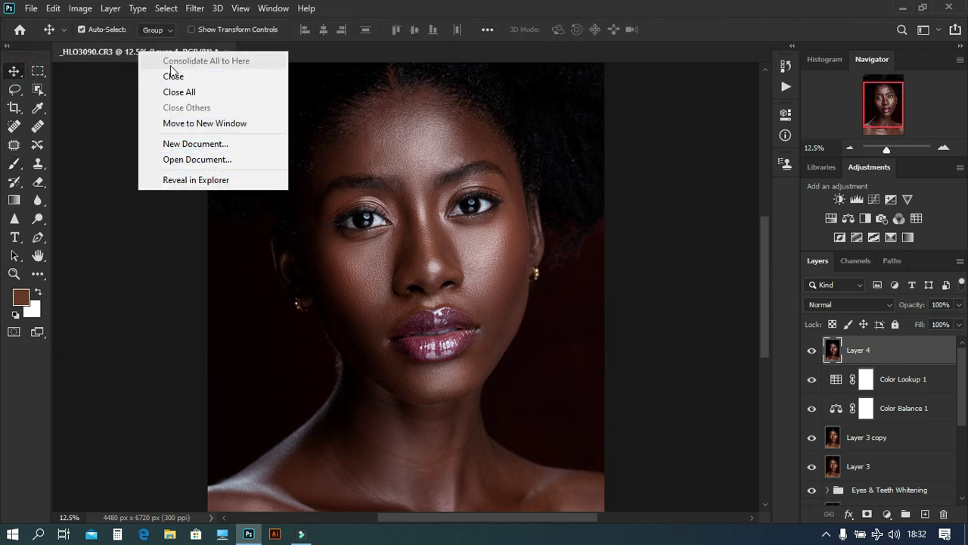
click(103, 51)
drag(115, 82, 127, 92)
right_click(144, 96)
click(180, 105)
click(595, 160)
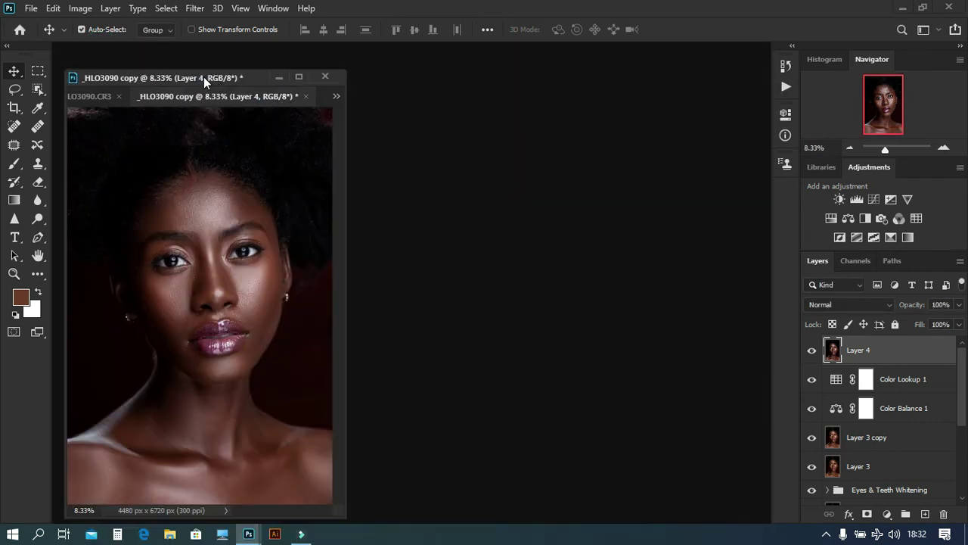
Tile both documents side by side at 12.5% zoom, hiding the copy's edit layers to show the Background.
mouse_move(203, 77)
mouse_down()
mouse_move(289, 106)
mouse_move(516, 96)
mouse_up()
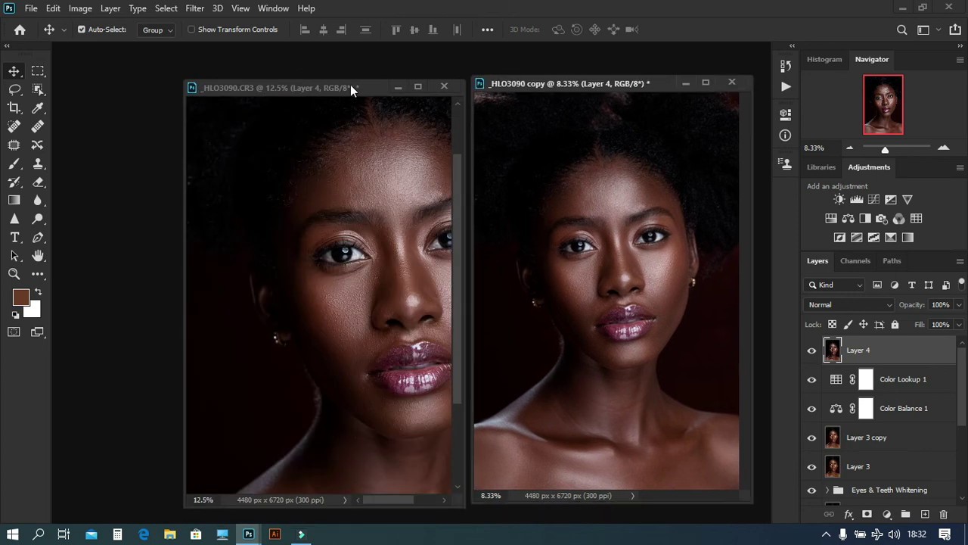
drag(350, 85, 274, 81)
click(273, 9)
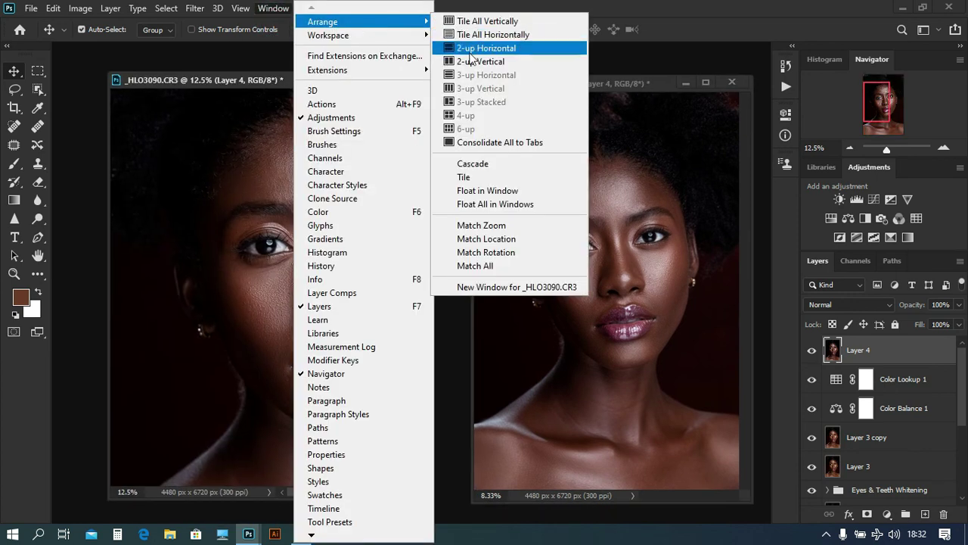
click(465, 62)
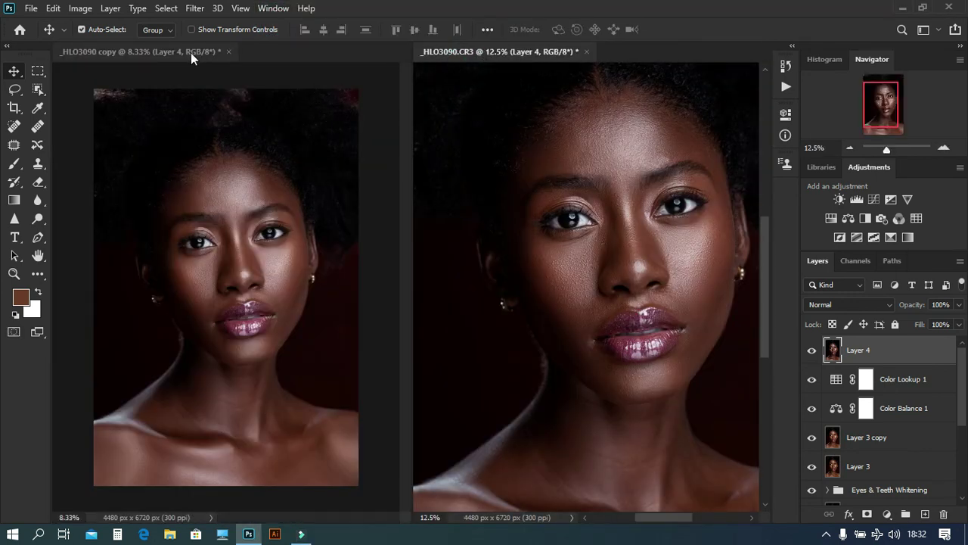
click(227, 233)
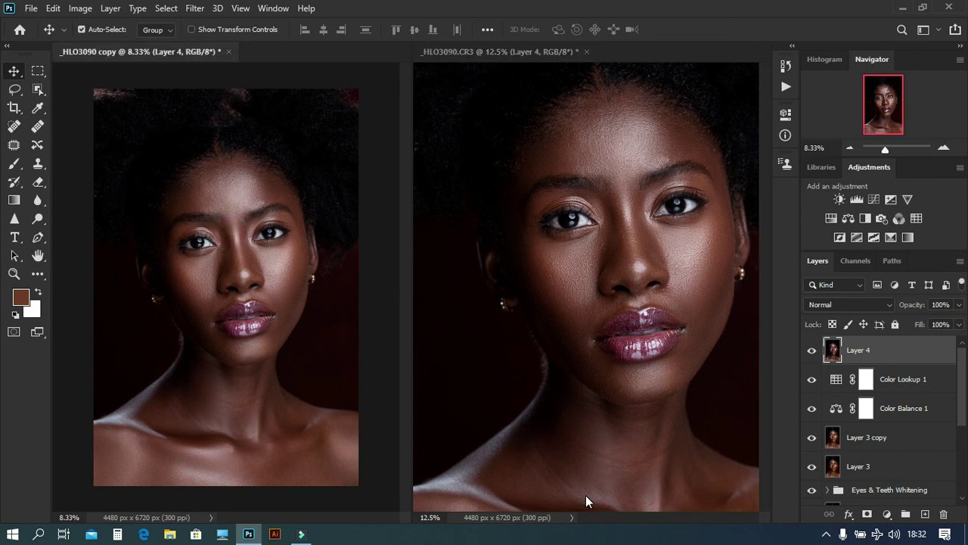
key(ctrl+plus)
scroll(960, 382, down, 5)
alt+click(812, 490)
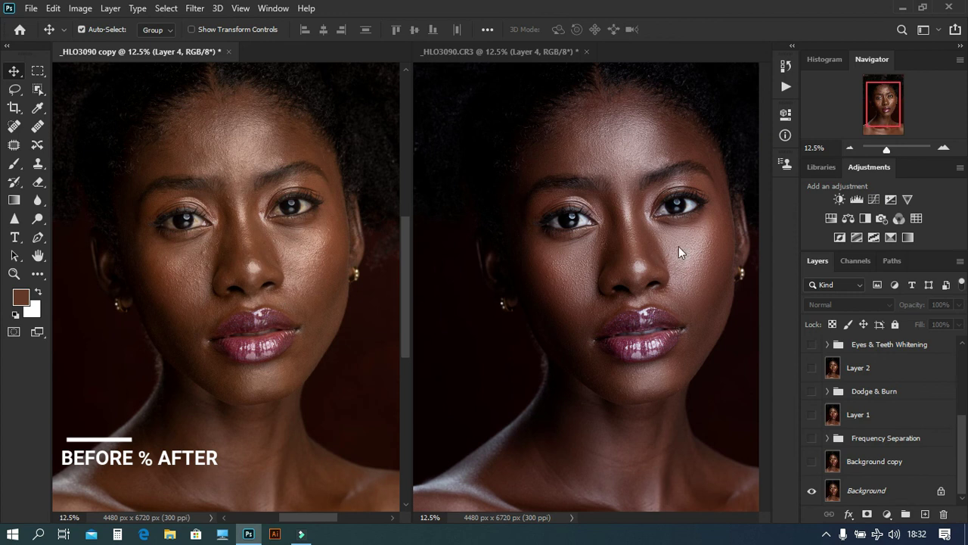